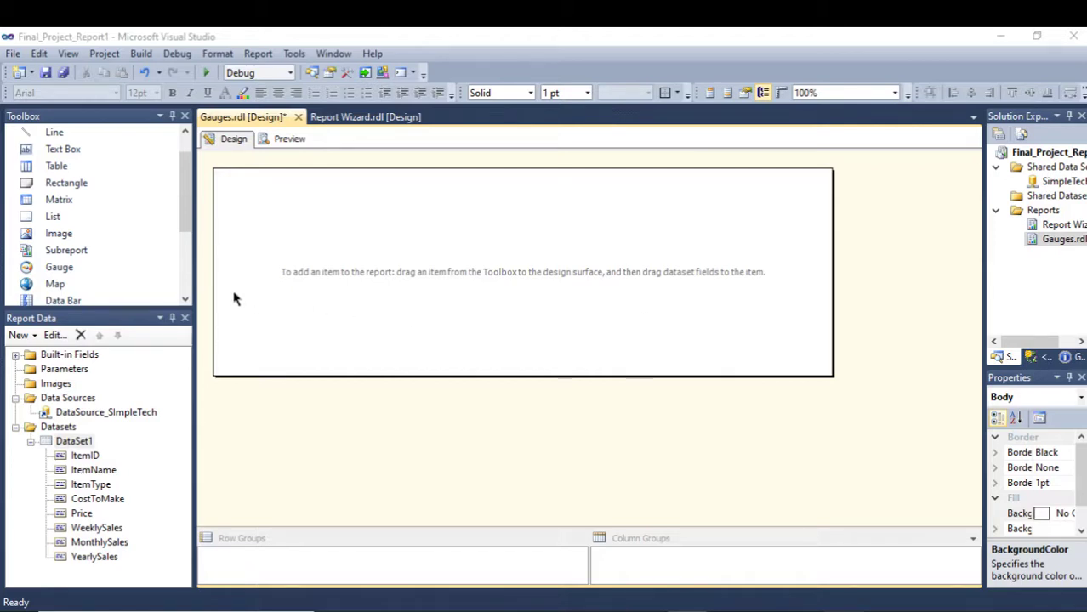
Step: Open DataSet1's Dataset Properties and paste Food_Menu as its name
{"action": "left_click", "coordinate": [73, 446]}
{"action": "right_click", "coordinate": [85, 442]}
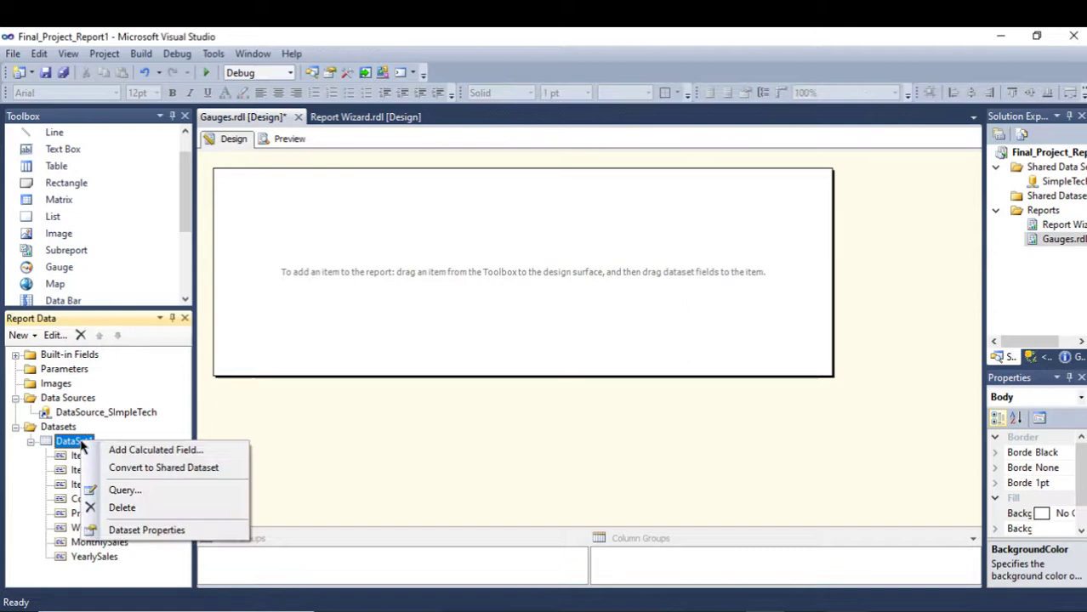
{"action": "left_click", "coordinate": [158, 530]}
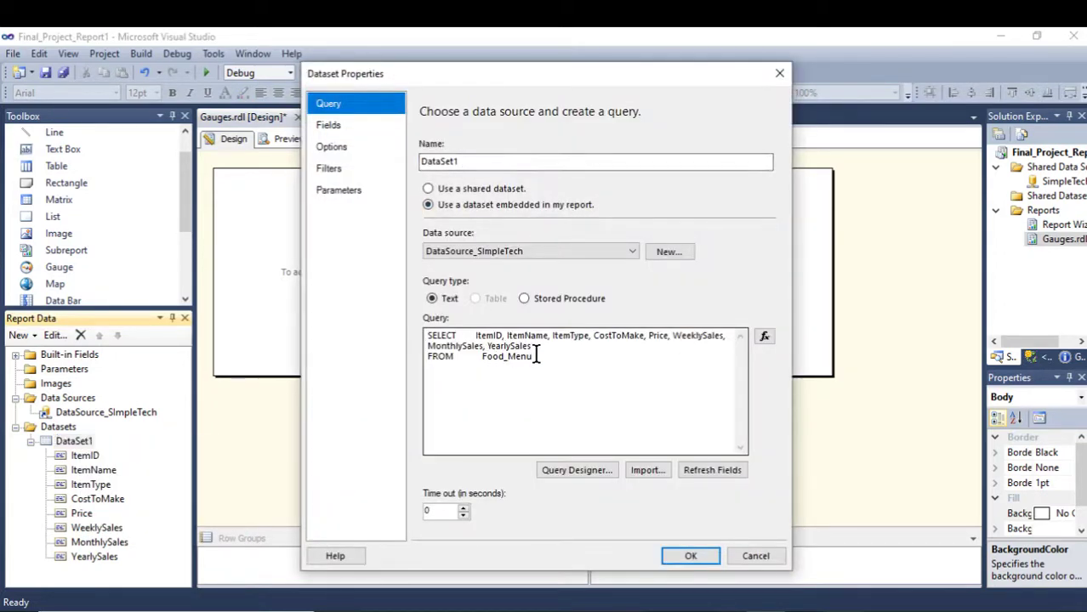
{"action": "left_click_drag", "start_coordinate": [532, 356], "coordinate": [499, 361]}
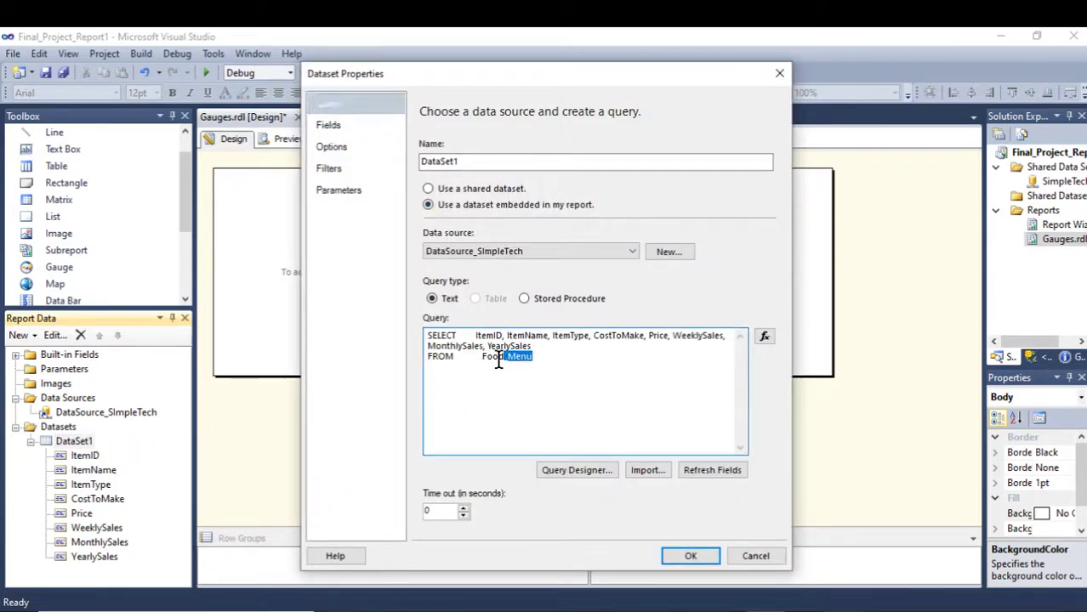
{"action": "left_click", "coordinate": [466, 160]}
{"action": "key", "text": "ctrl+a"}
{"action": "type", "text": "Food_Menu"}
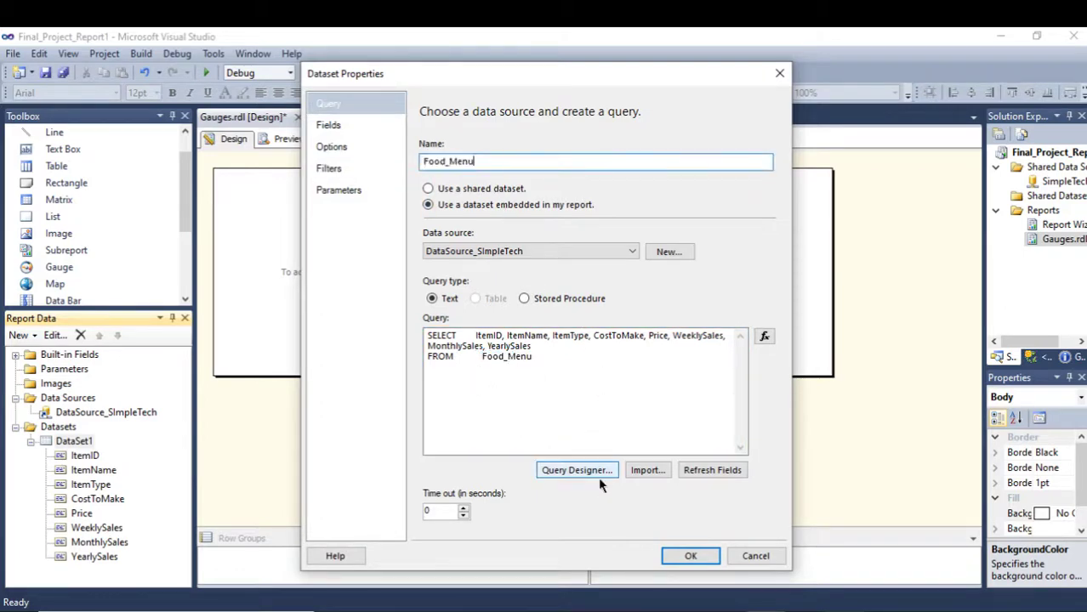
Step: Preview the query data, then remove the name's leading space and confirm Food_Menu
{"action": "left_click", "coordinate": [578, 470]}
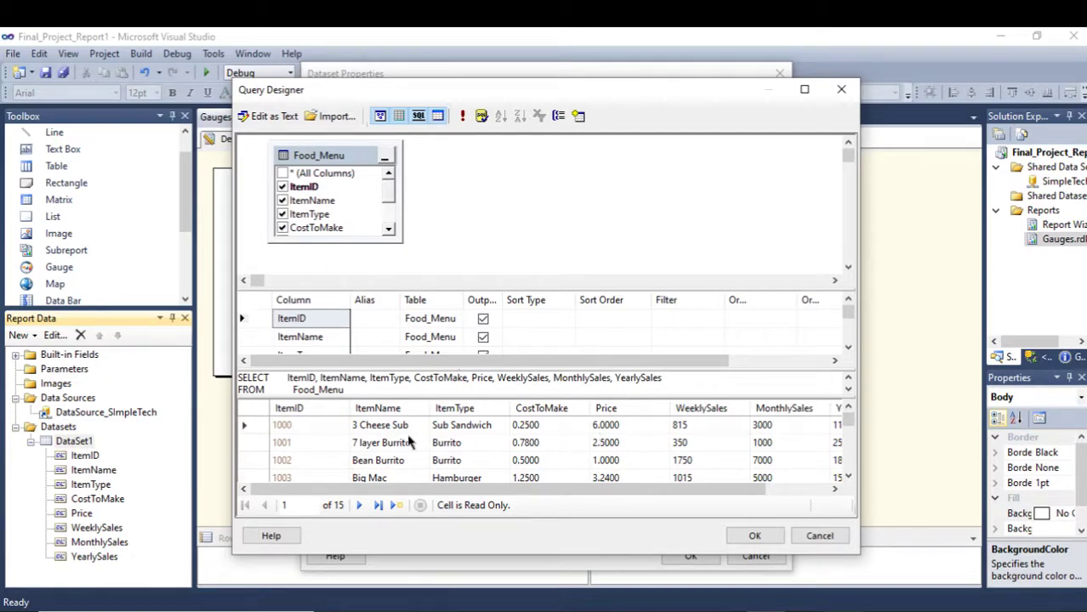
{"action": "left_click", "coordinate": [754, 535]}
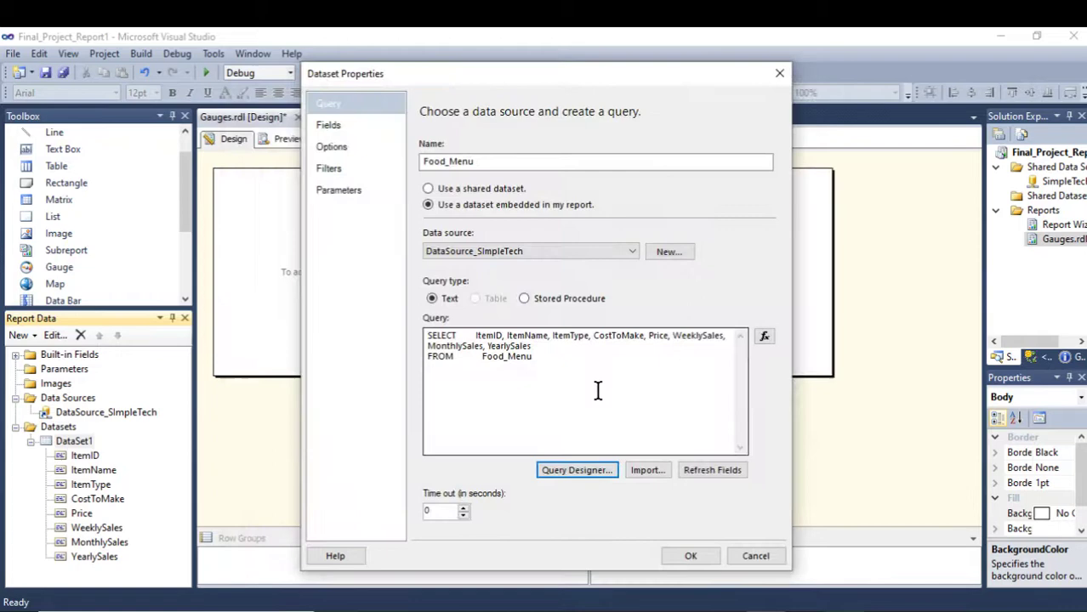
{"action": "left_click", "coordinate": [689, 555]}
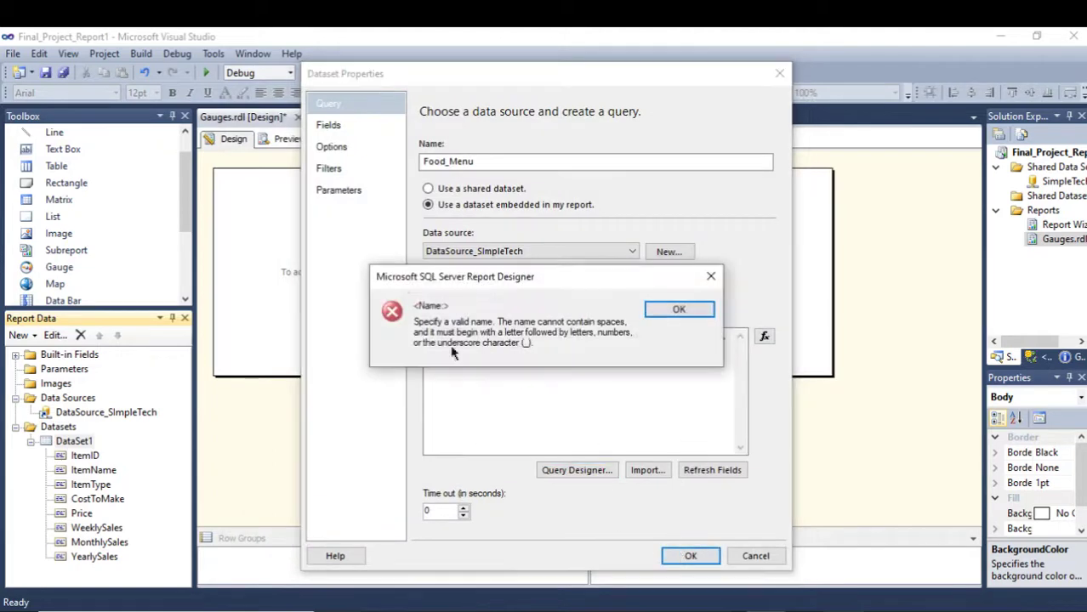
{"action": "left_click", "coordinate": [671, 311]}
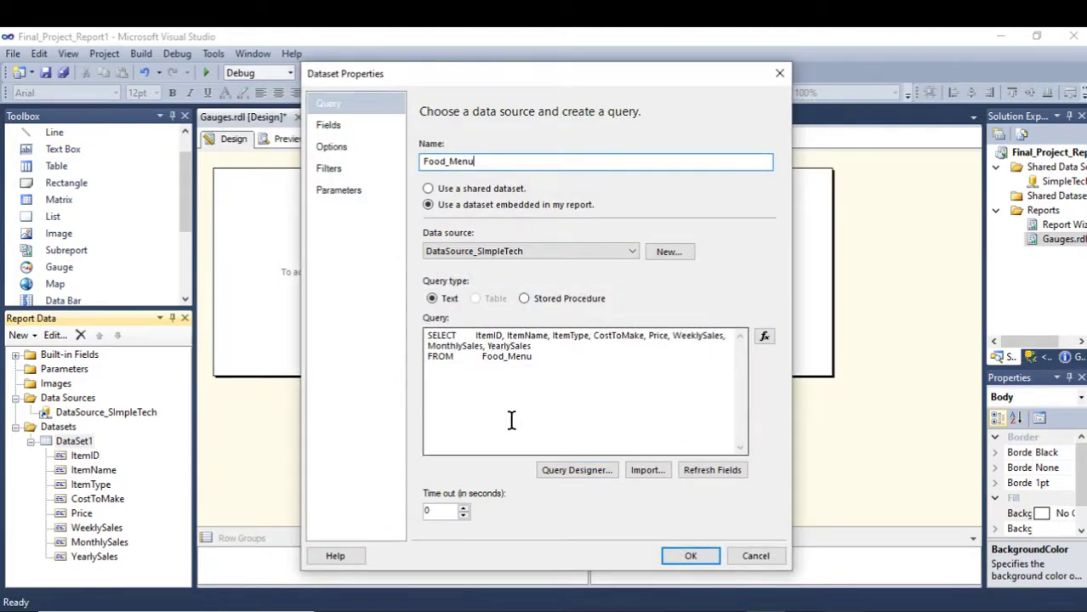
{"action": "left_click", "coordinate": [423, 164]}
{"action": "key", "text": "BackSpace"}
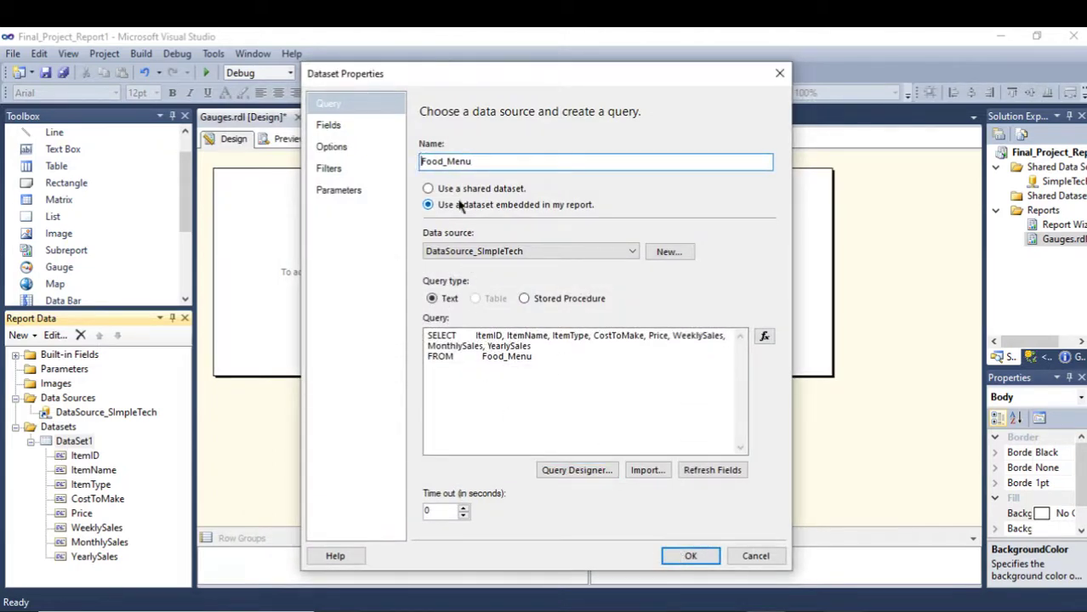
{"action": "left_click", "coordinate": [688, 555]}
Step: Place a gauge on the report body using the bullet-graph linear type
{"action": "left_click_drag", "start_coordinate": [66, 269], "coordinate": [507, 242]}
{"action": "left_click", "coordinate": [498, 351]}
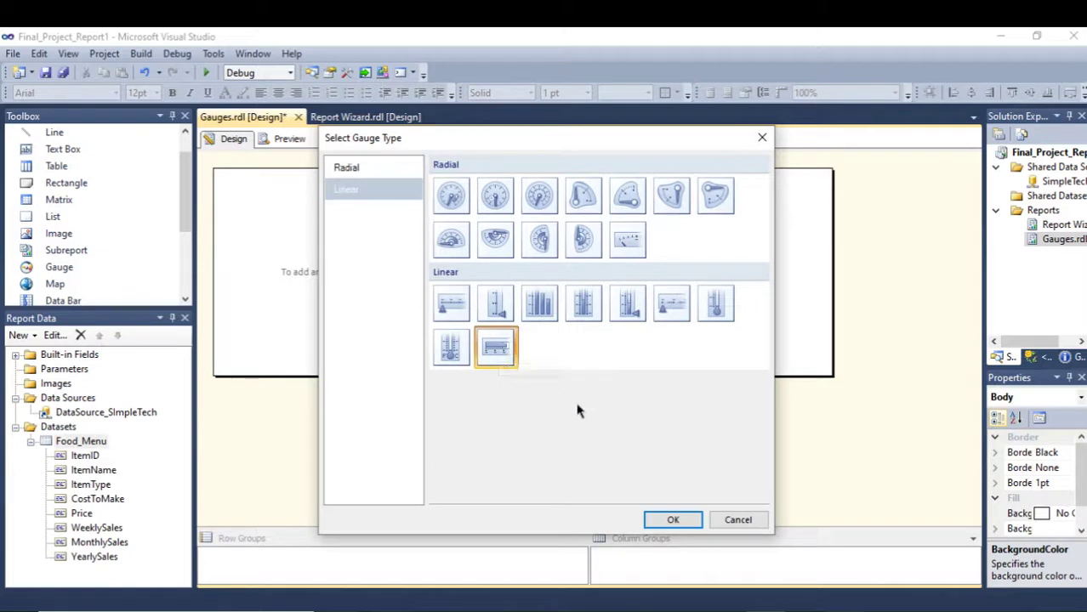
{"action": "left_click", "coordinate": [674, 518]}
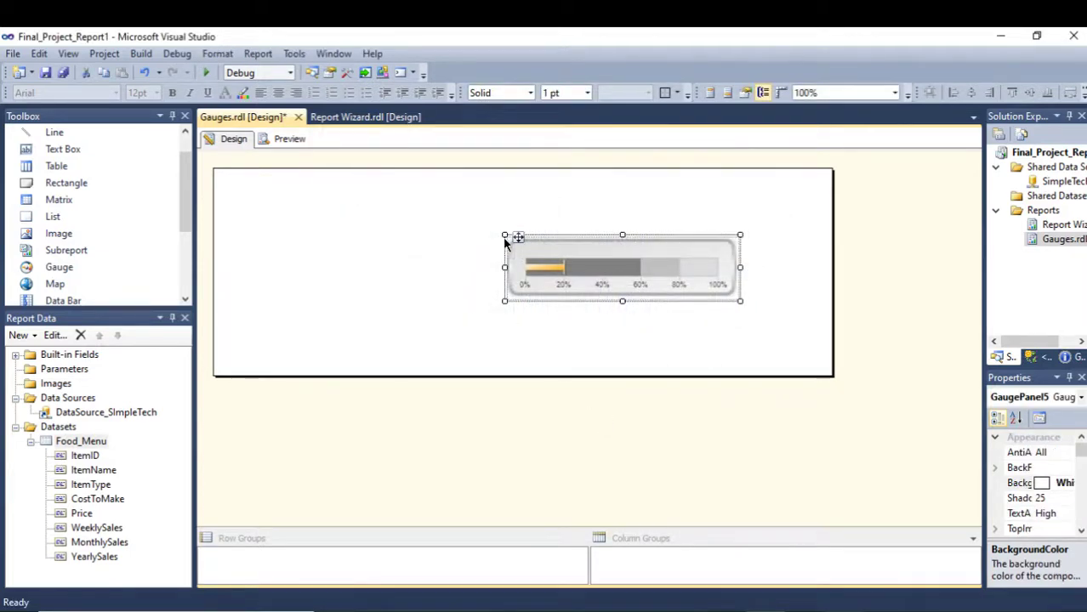
Step: Stretch the gauge wider across the body and nudge it slightly left and down
{"action": "left_click_drag", "start_coordinate": [505, 237], "coordinate": [269, 202]}
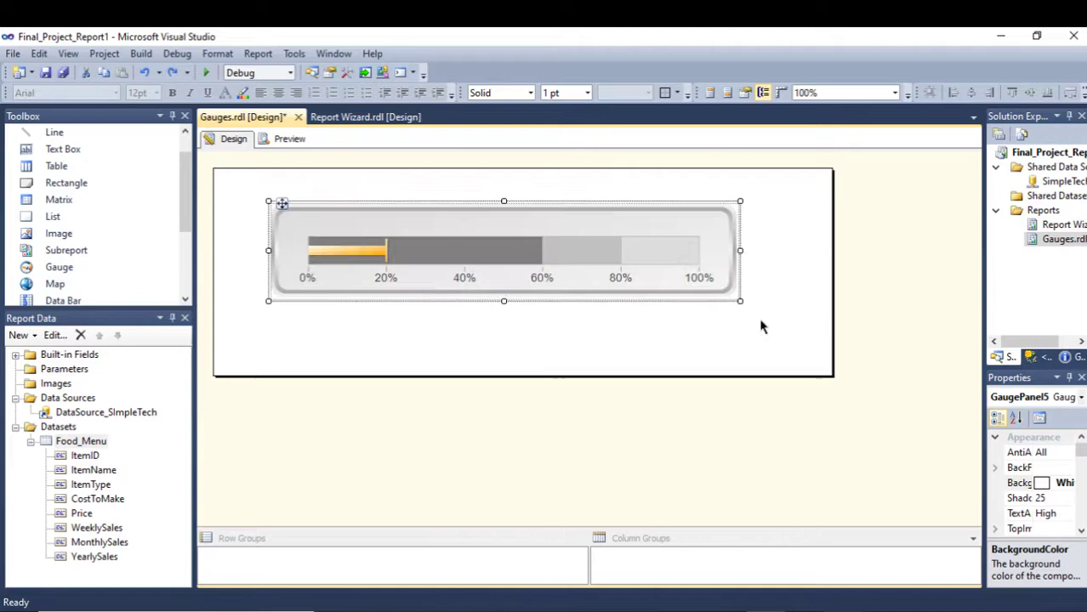
{"action": "left_click_drag", "start_coordinate": [739, 301], "coordinate": [799, 327]}
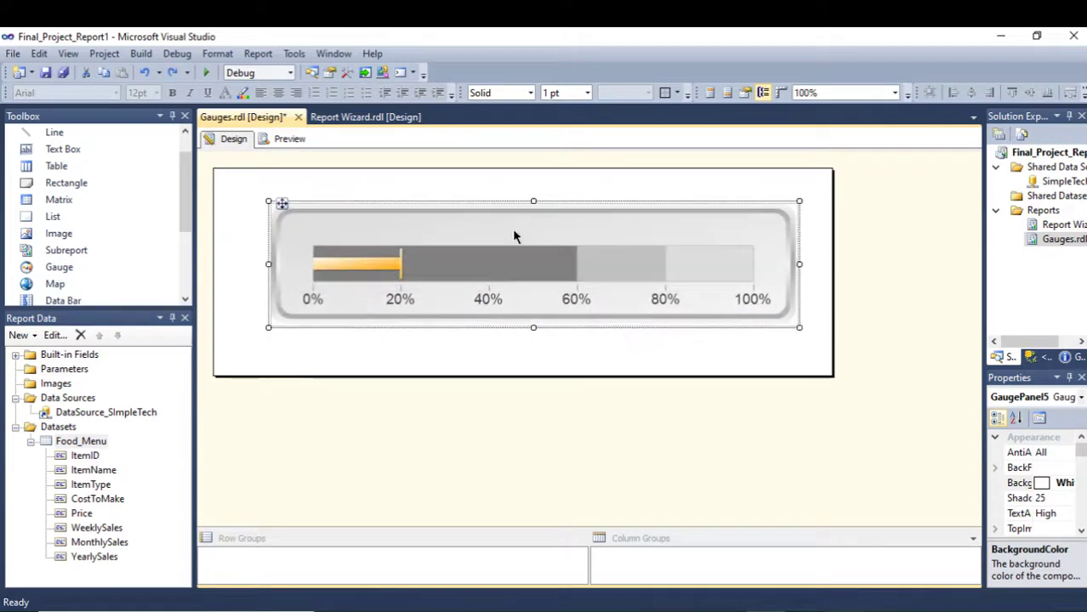
{"action": "left_click", "coordinate": [515, 228]}
{"action": "left_click", "coordinate": [299, 201]}
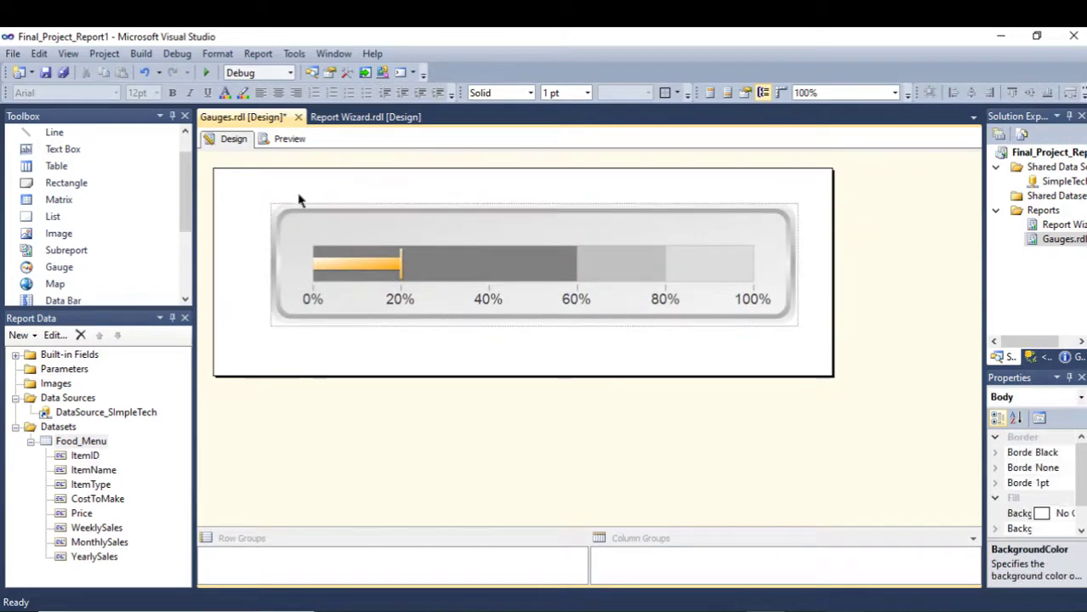
{"action": "left_click", "coordinate": [312, 227]}
{"action": "left_click_drag", "start_coordinate": [282, 203], "coordinate": [261, 211]}
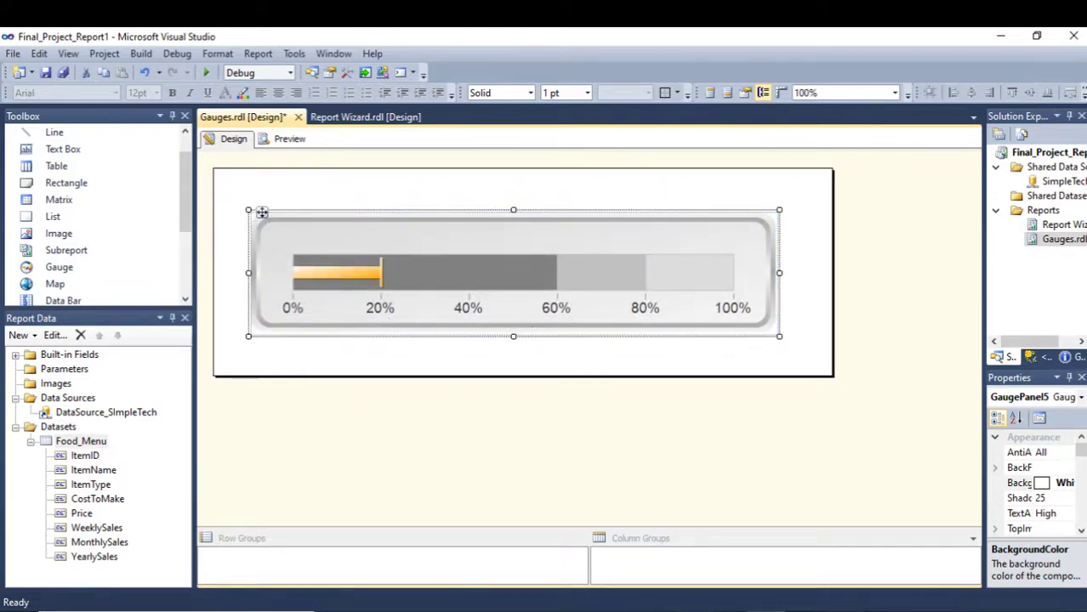
Step: Switch to SSMS and scroll the 15-row Food_Menu results to review the Price column
{"action": "key", "text": "alt+Tab"}
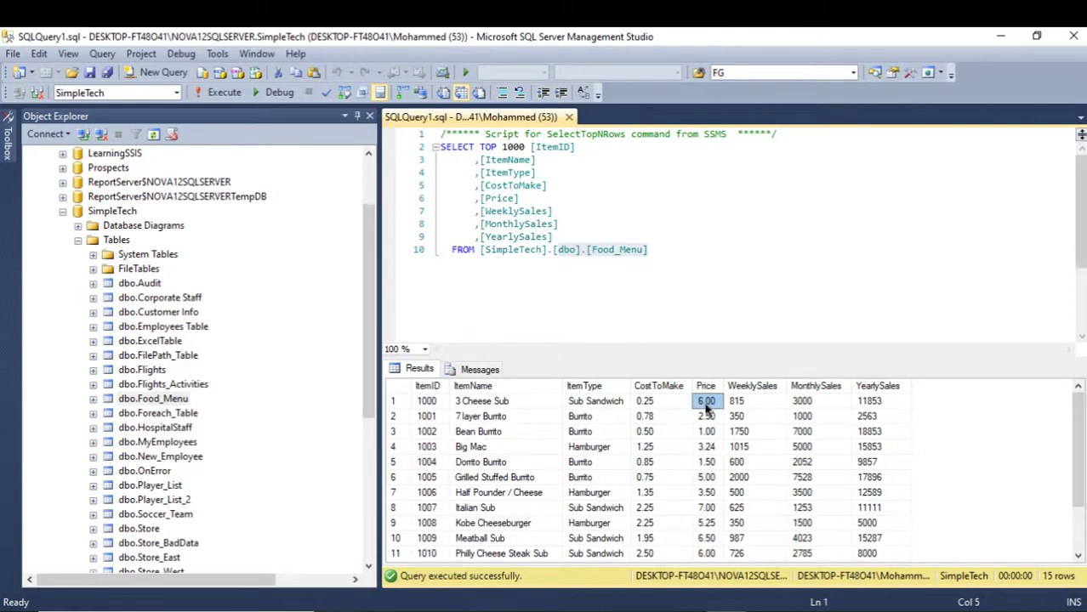
{"action": "scroll", "coordinate": [717, 485], "scroll_direction": "down", "scroll_amount": 1}
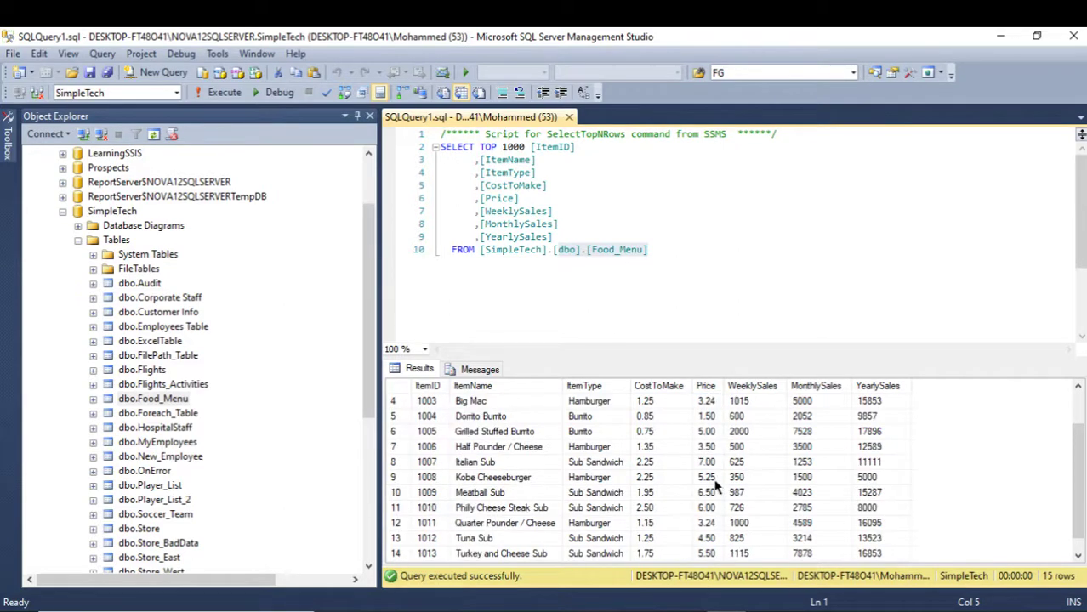
{"action": "scroll", "coordinate": [717, 485], "scroll_direction": "down", "scroll_amount": 1}
{"action": "scroll", "coordinate": [717, 485], "scroll_direction": "up", "scroll_amount": 2}
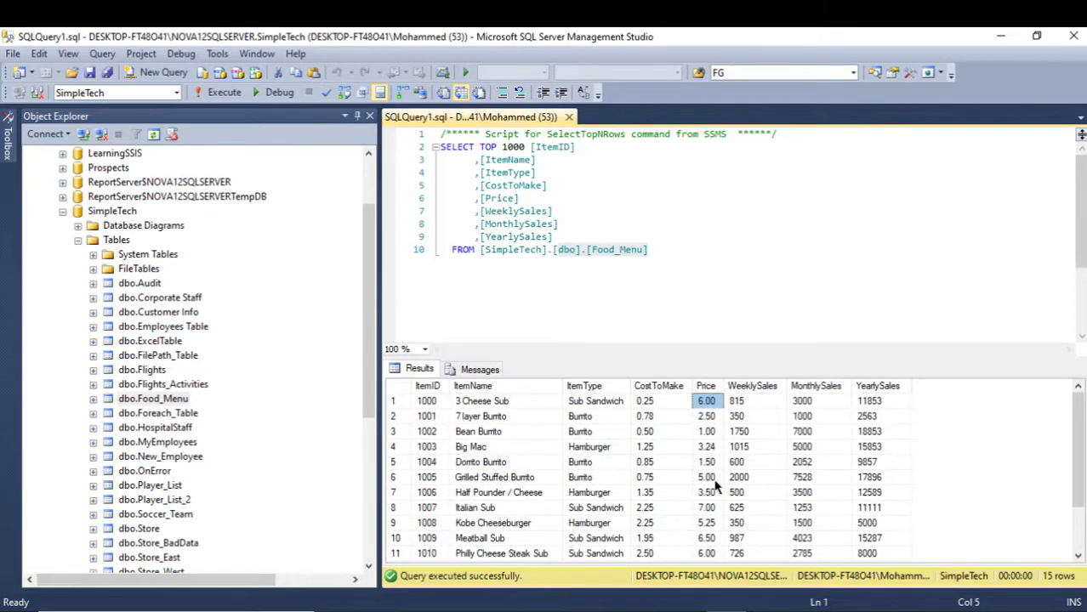
Step: In the gauge's Scale Properties, keep maximum 100 and set the interval to 10
{"action": "left_click", "coordinate": [1000, 37]}
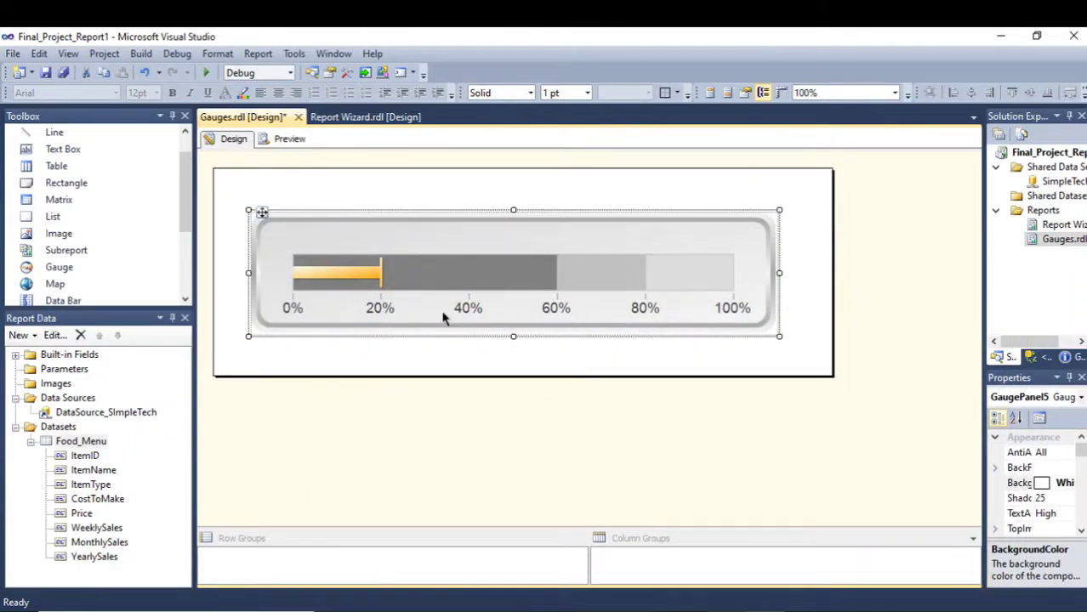
{"action": "right_click", "coordinate": [388, 314]}
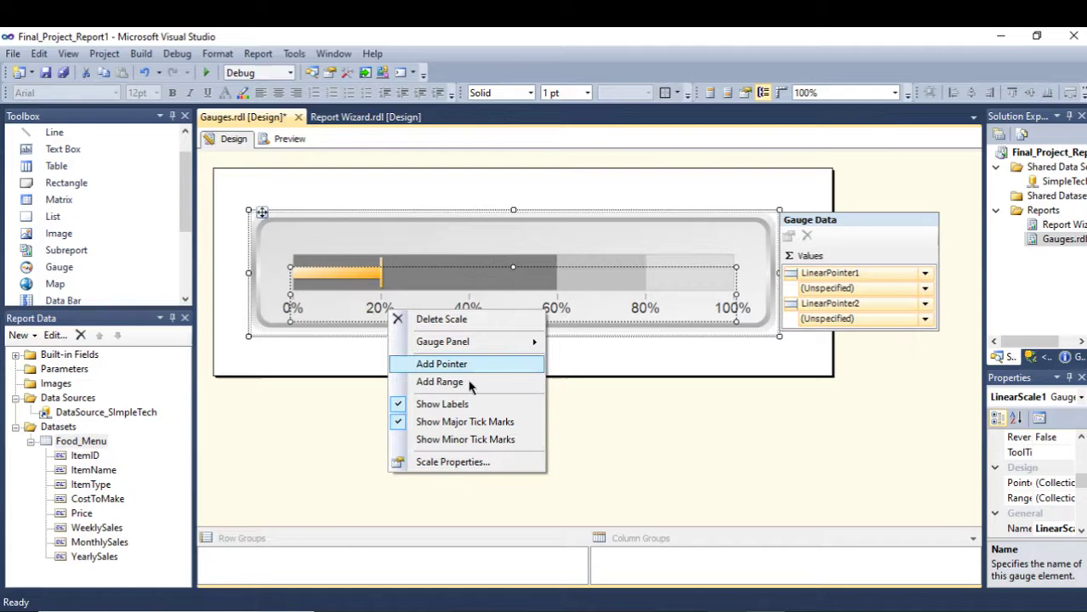
{"action": "left_click", "coordinate": [448, 463]}
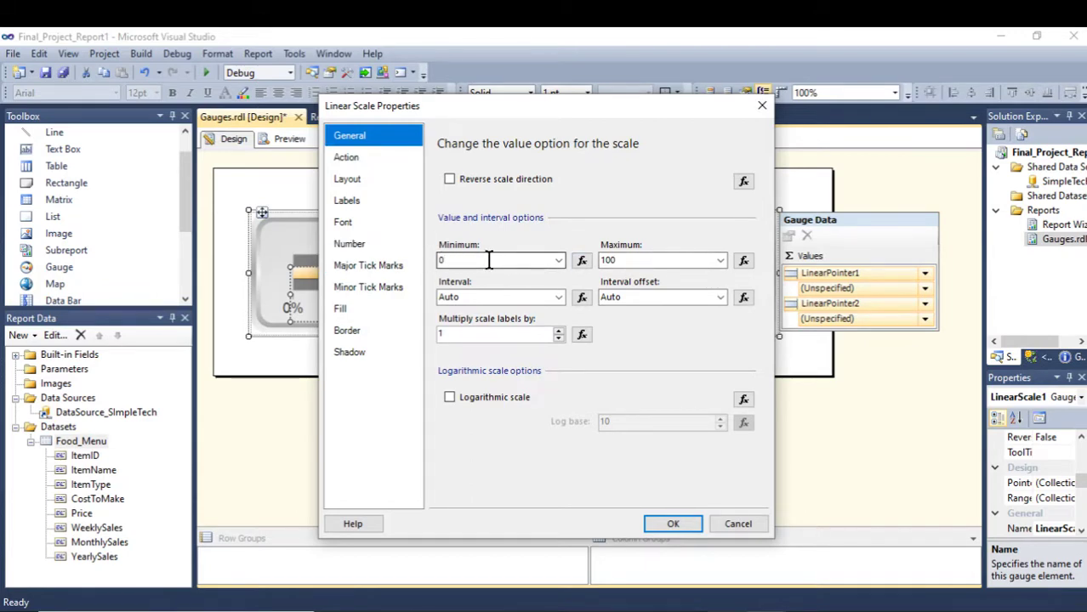
{"action": "left_click_drag", "start_coordinate": [504, 109], "coordinate": [680, 198]}
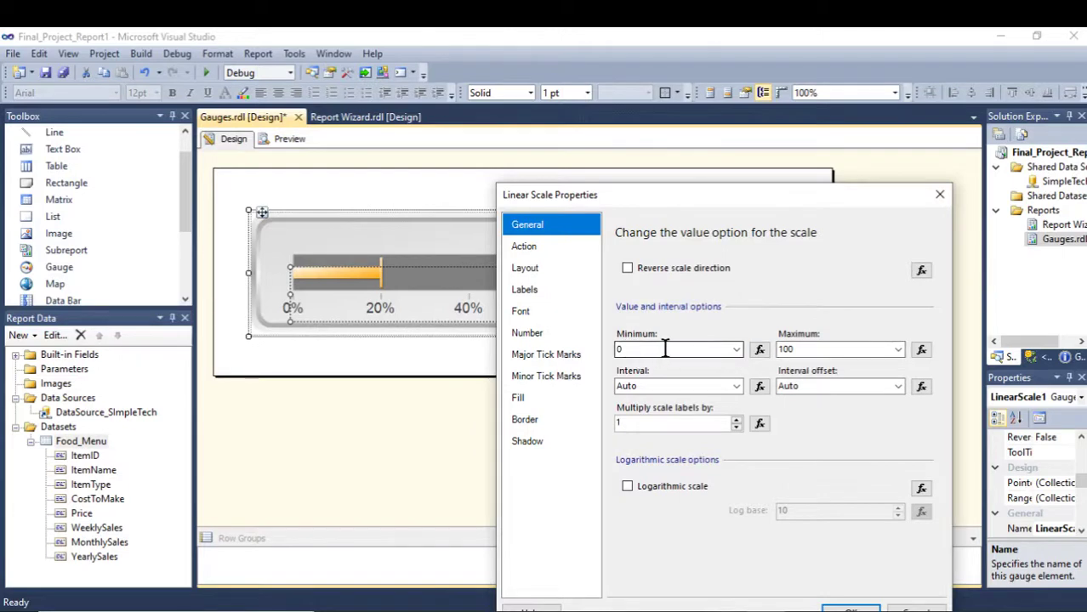
{"action": "left_click", "coordinate": [810, 349]}
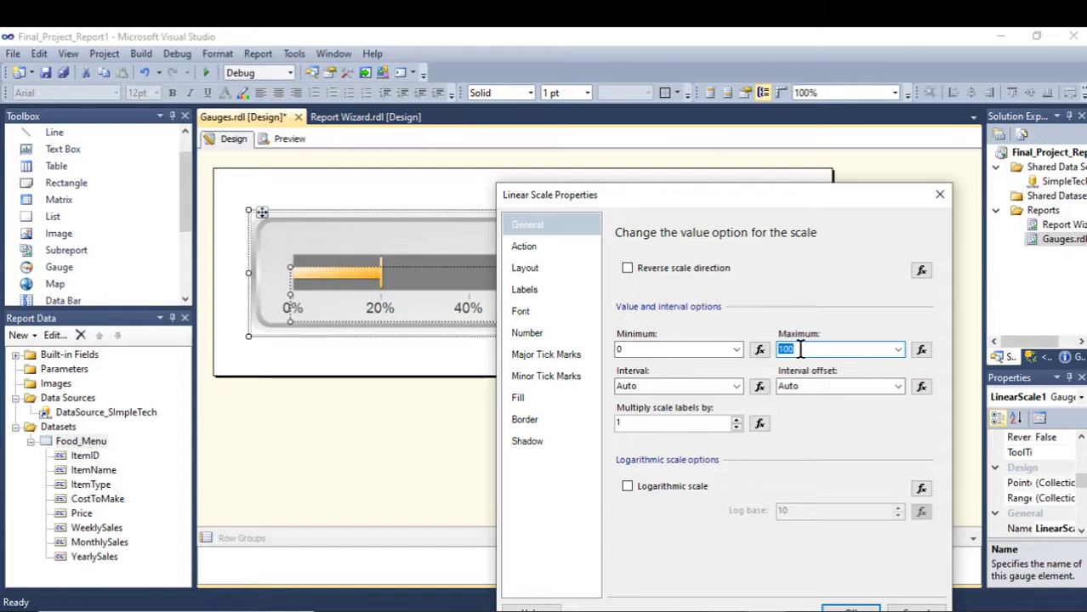
{"action": "left_click", "coordinate": [646, 387]}
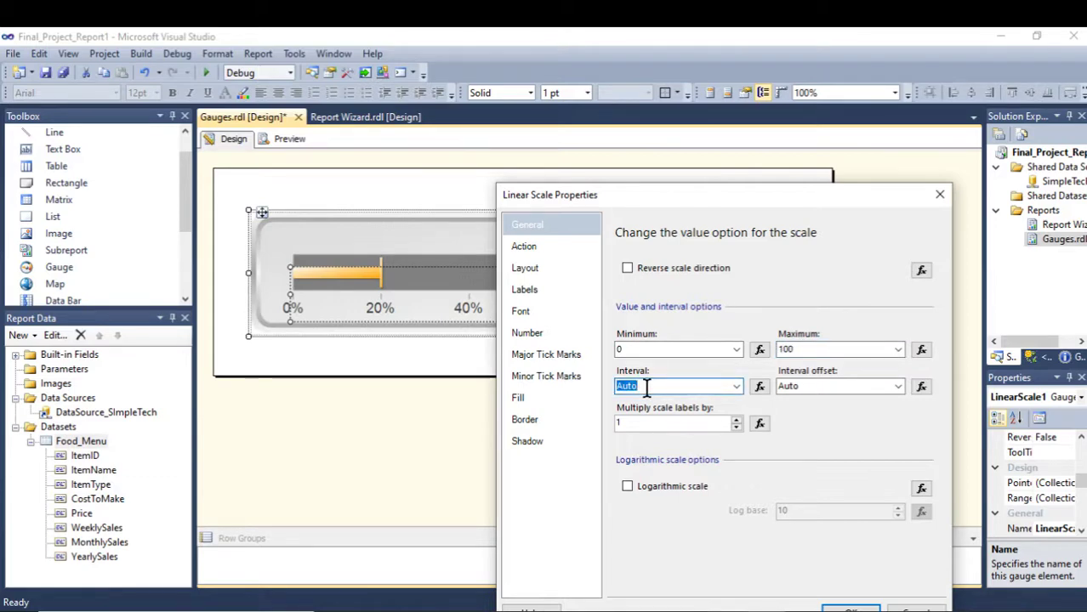
{"action": "type", "text": "10"}
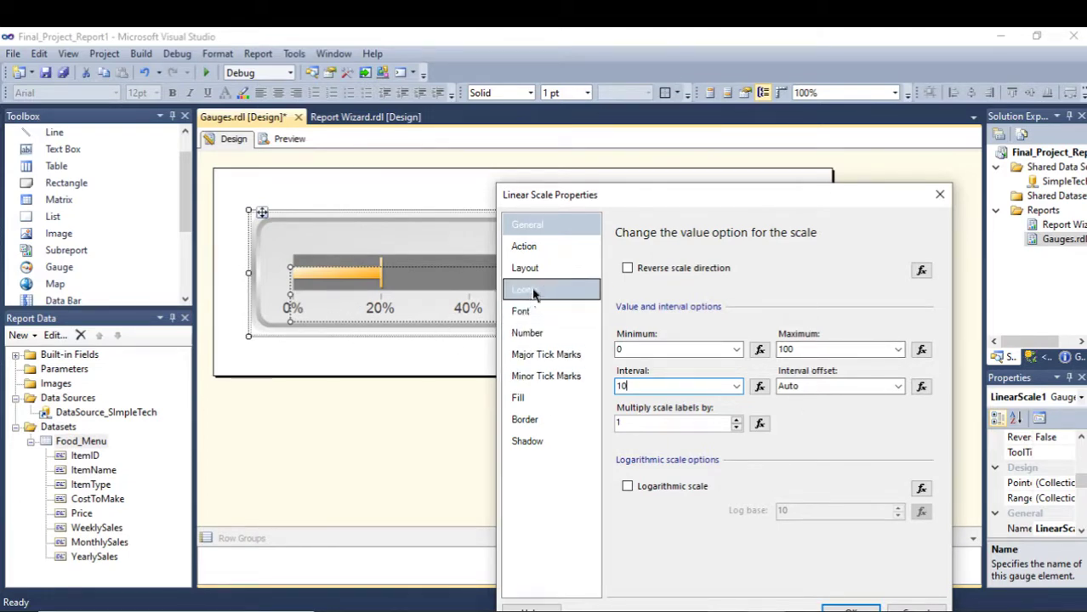
{"action": "left_click", "coordinate": [645, 348]}
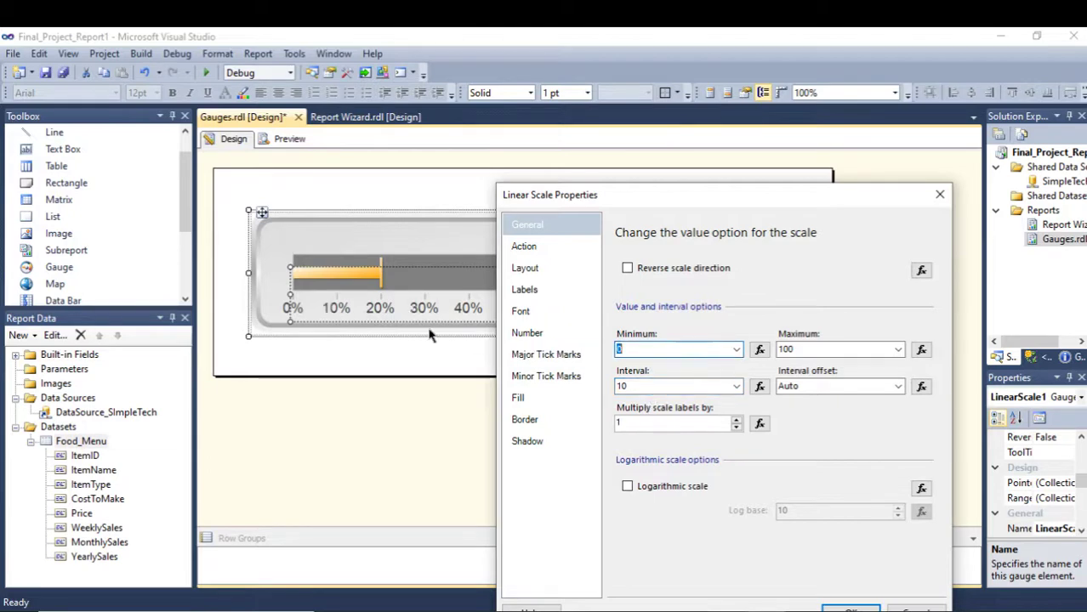
Step: Format the scale labels as Currency with 0 decimal places
{"action": "left_click", "coordinate": [543, 336]}
{"action": "left_click", "coordinate": [635, 301]}
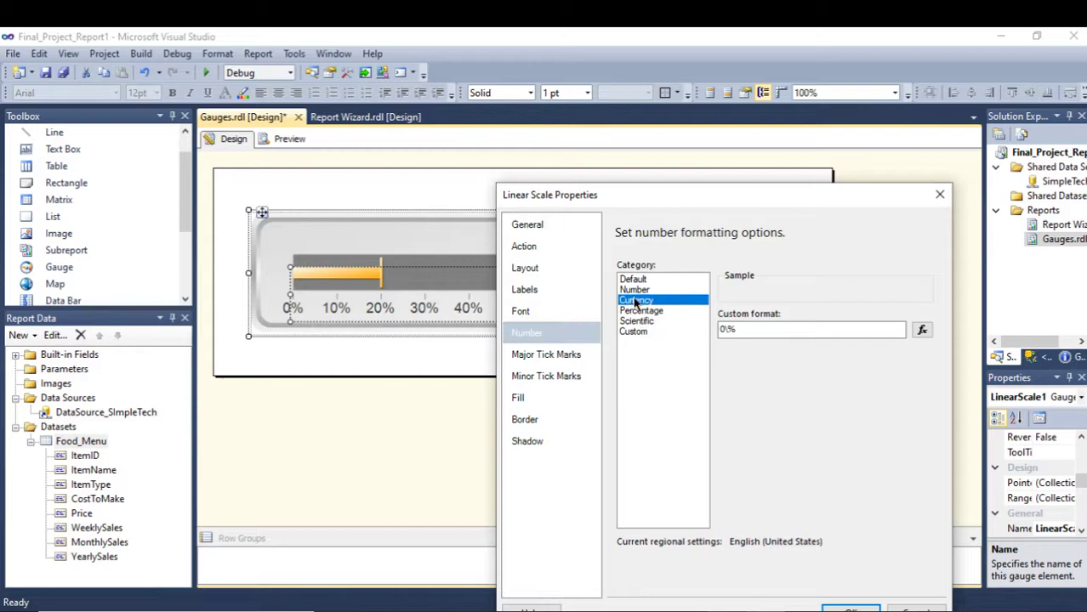
{"action": "left_click", "coordinate": [841, 323]}
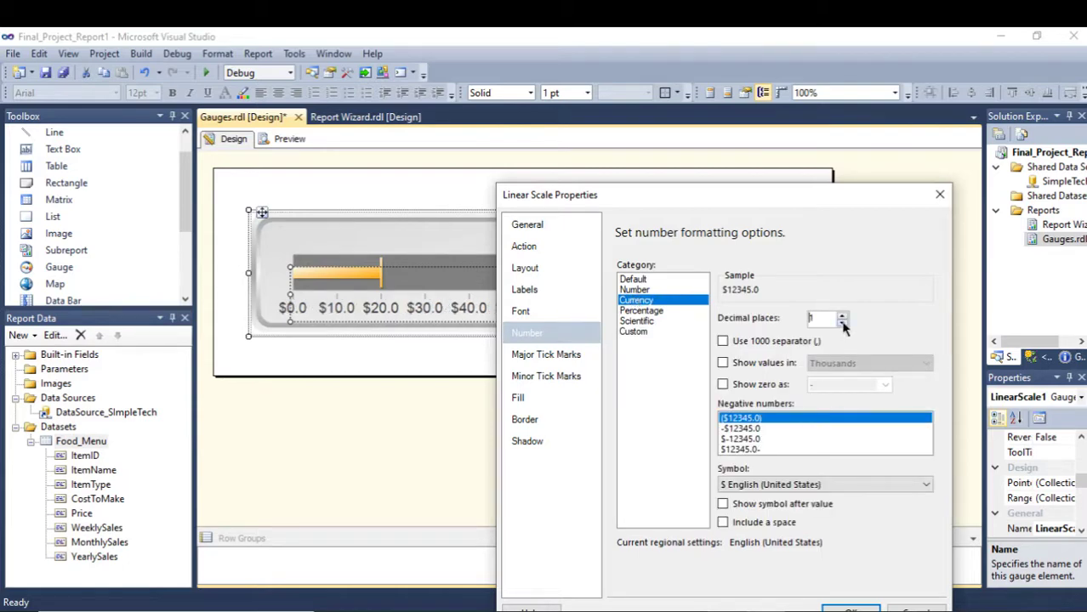
{"action": "left_click", "coordinate": [842, 323]}
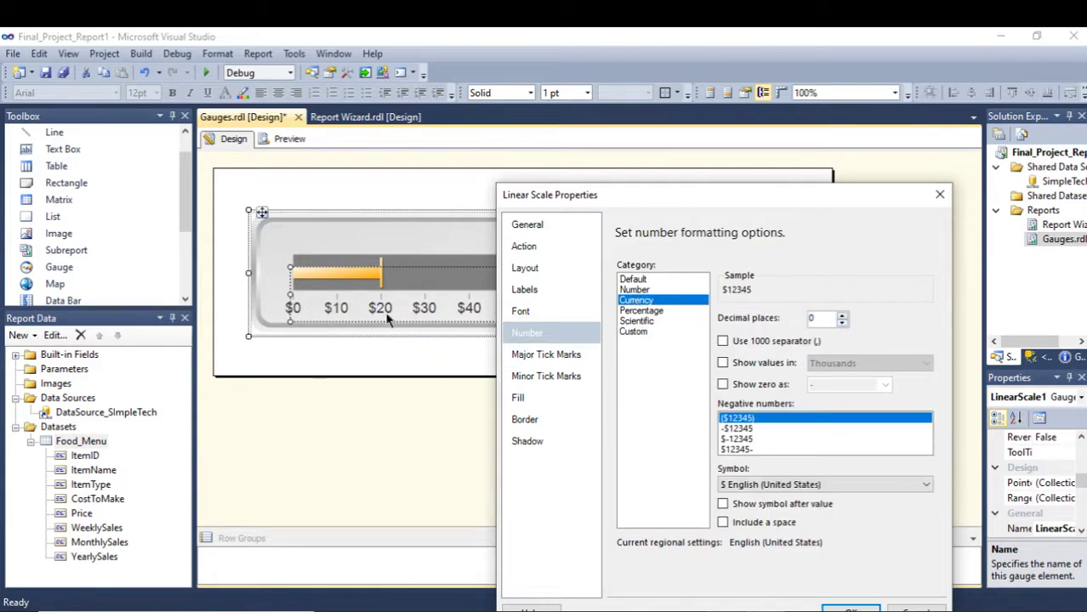
{"action": "left_click", "coordinate": [843, 315]}
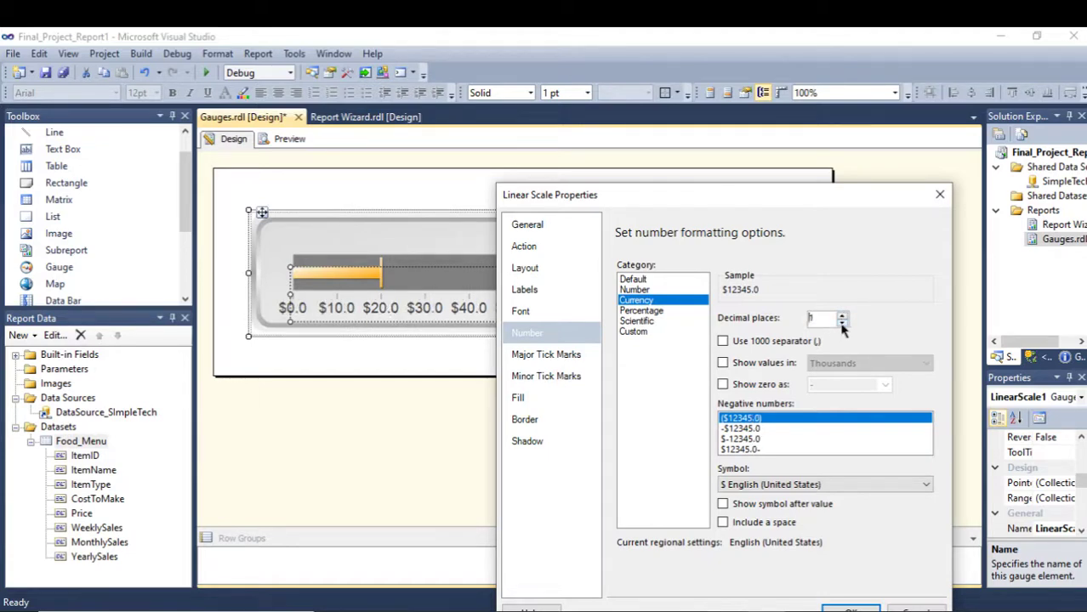
{"action": "left_click", "coordinate": [841, 324]}
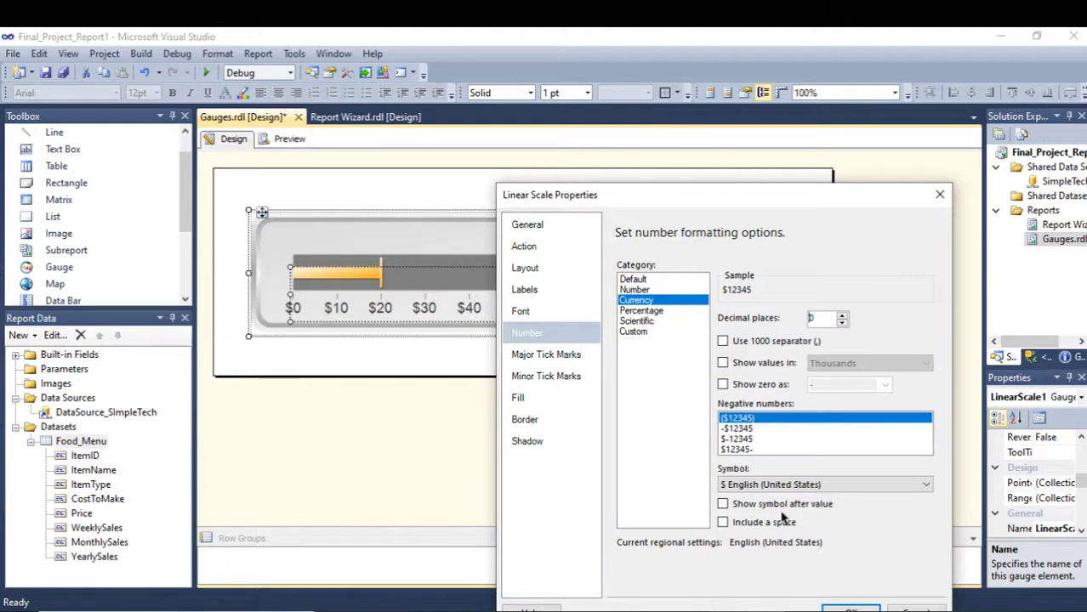
{"action": "left_click", "coordinate": [850, 608]}
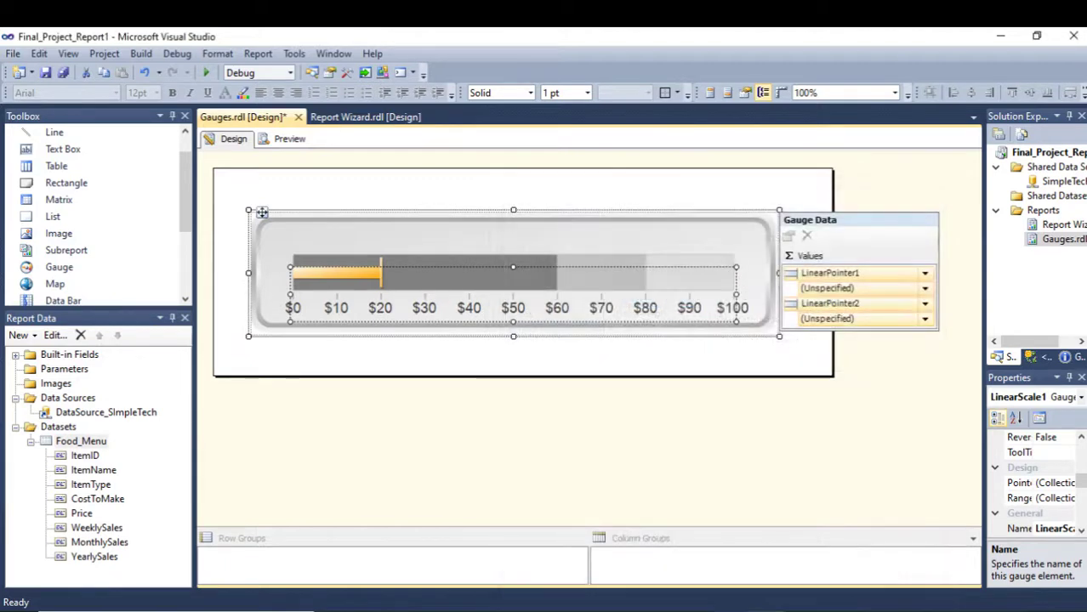
Step: Select the gauge's first pointer and preview how the report renders
{"action": "left_click", "coordinate": [662, 353]}
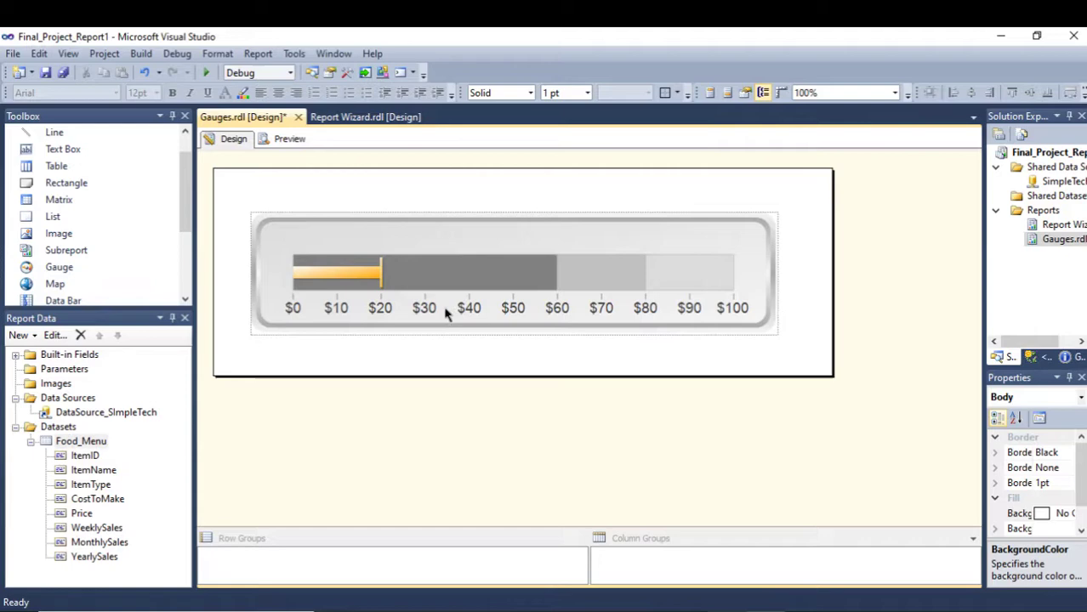
{"action": "left_click", "coordinate": [340, 311]}
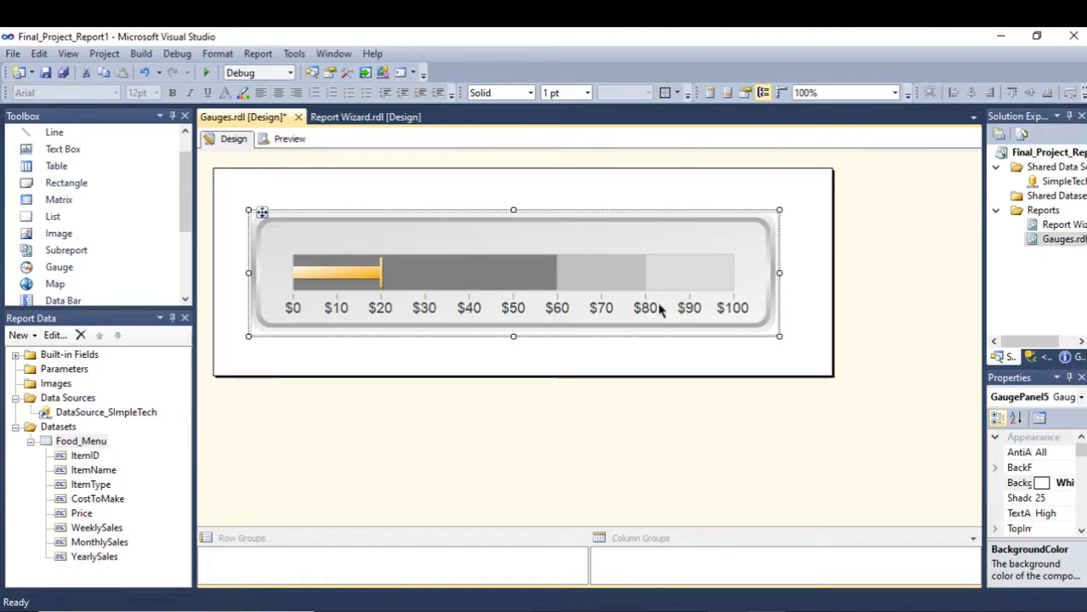
{"action": "left_click", "coordinate": [332, 274]}
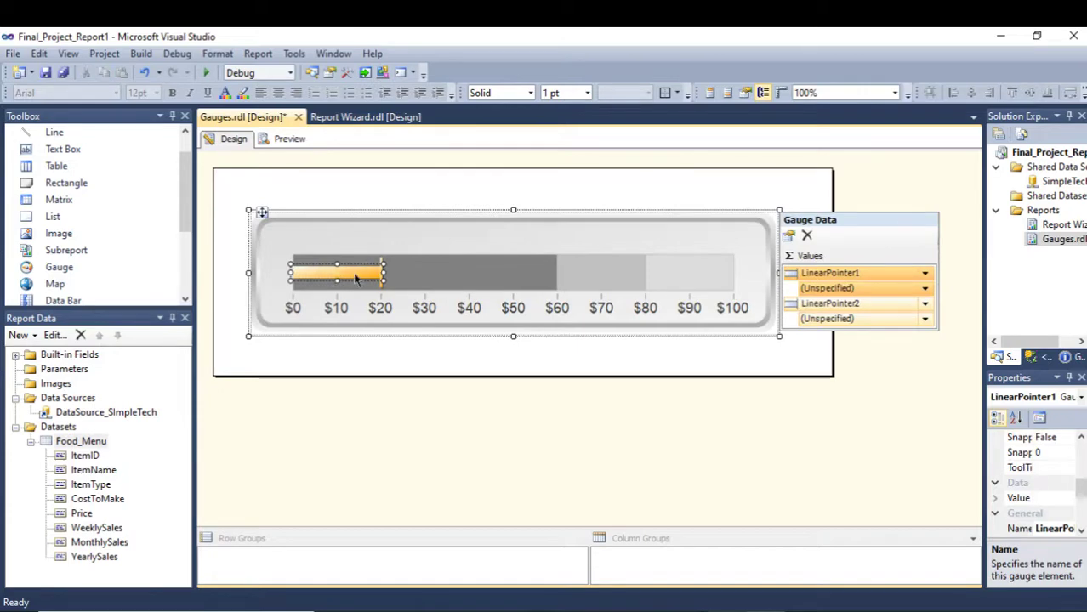
{"action": "left_click", "coordinate": [286, 139]}
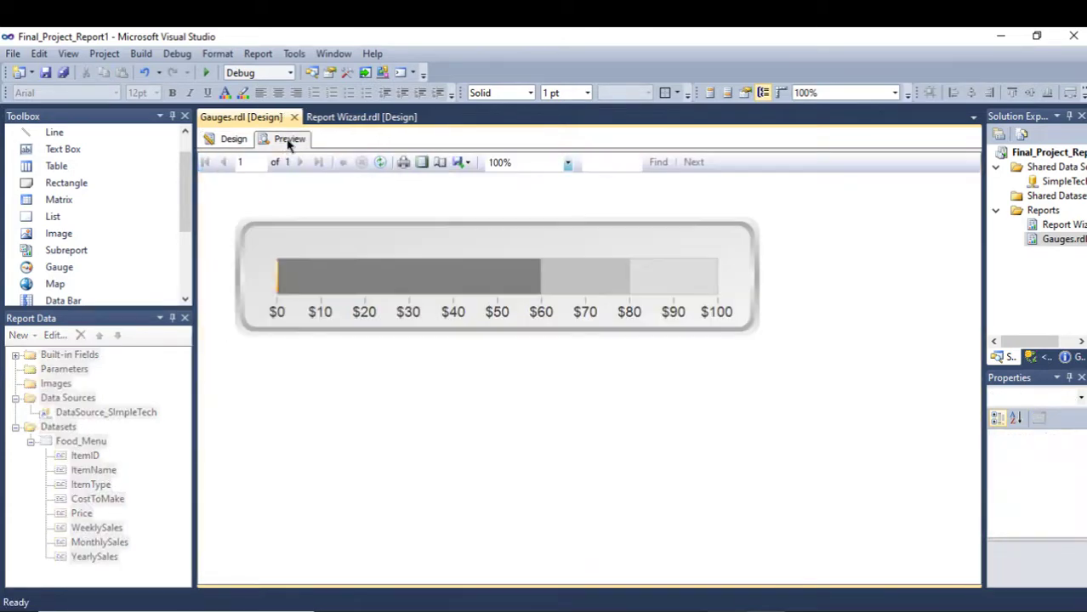
{"action": "left_click", "coordinate": [232, 139]}
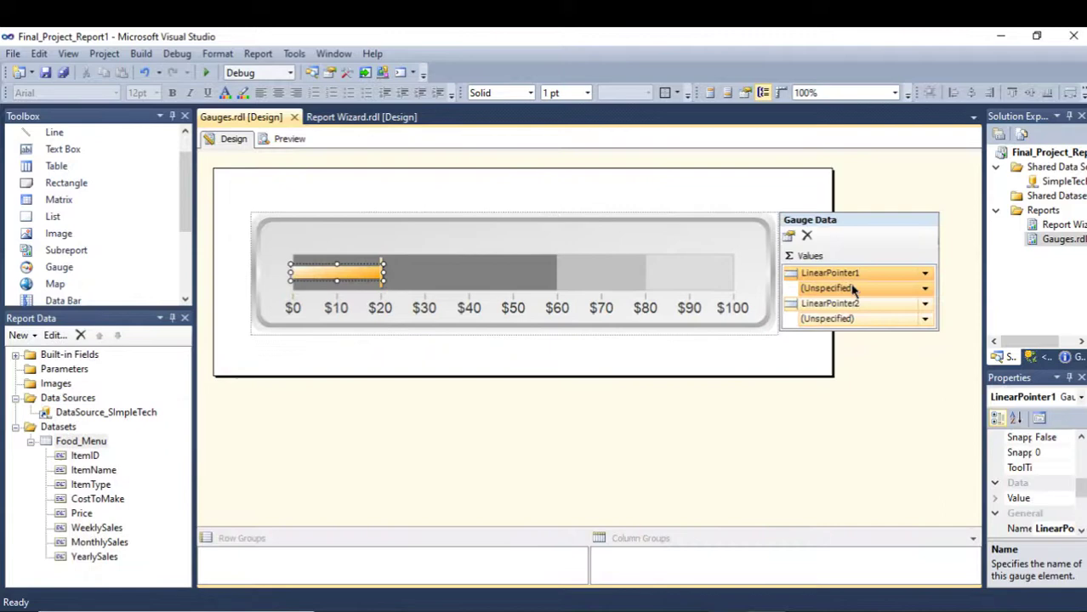
Step: Bind LinearPointer1 and LinearPointer2 to Price, preview, and reselect the first pointer
{"action": "left_click", "coordinate": [925, 288]}
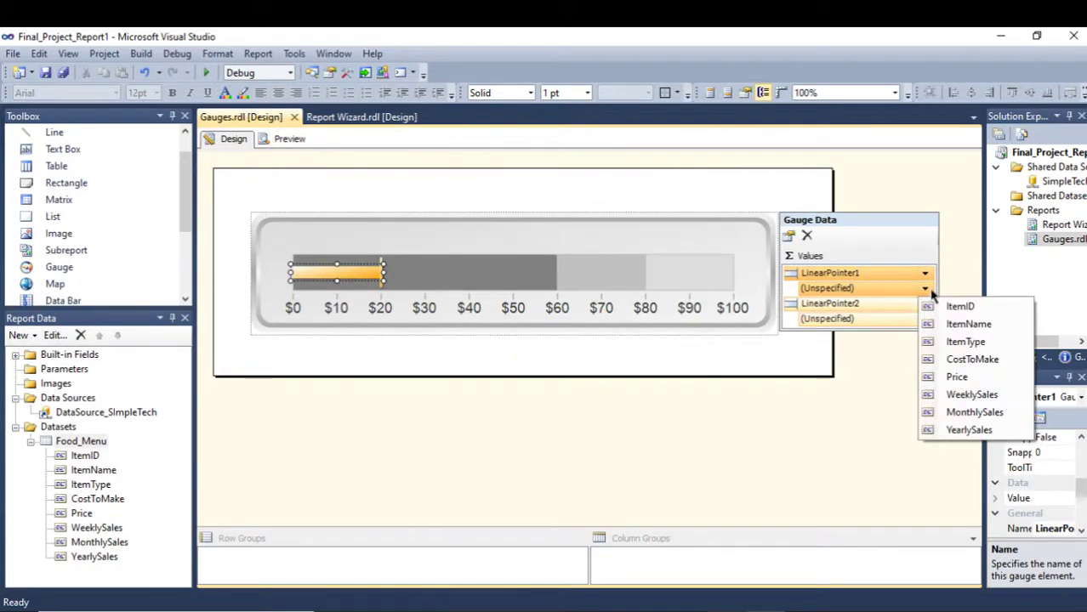
{"action": "left_click", "coordinate": [963, 378]}
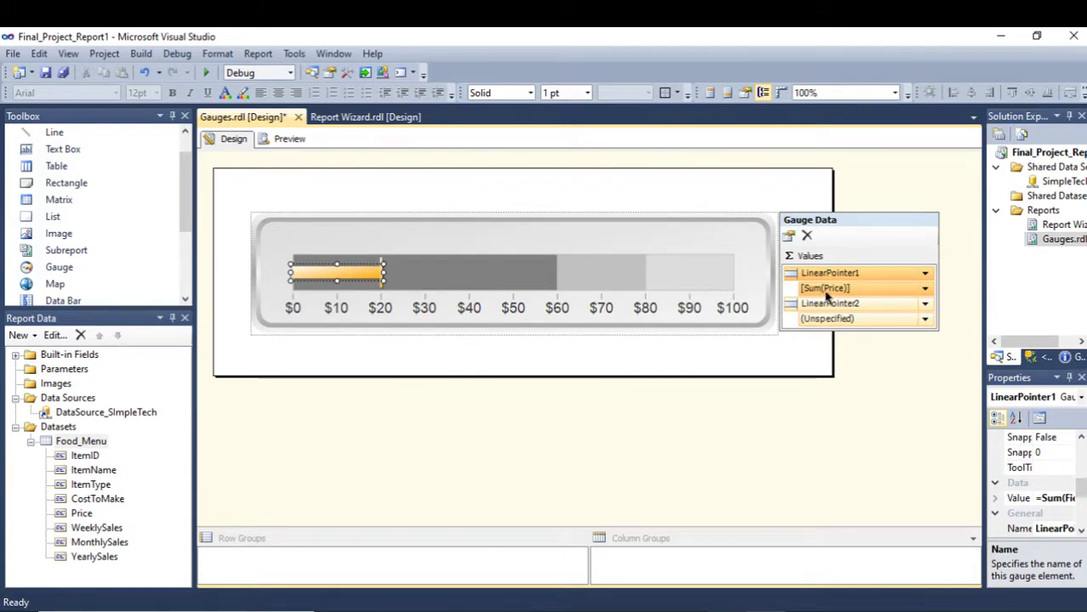
{"action": "left_click", "coordinate": [925, 320]}
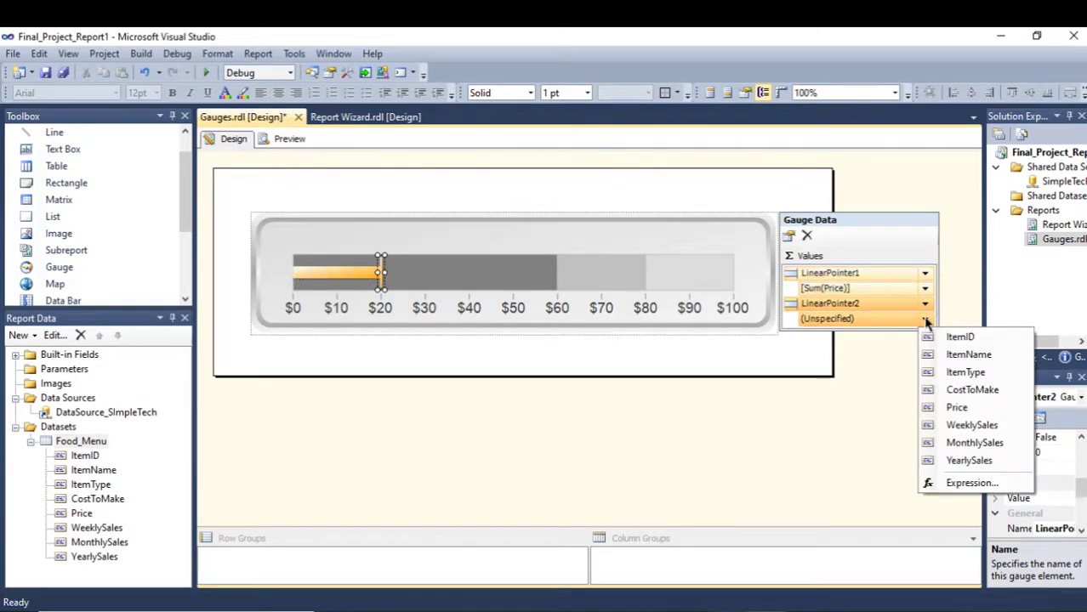
{"action": "left_click", "coordinate": [974, 408]}
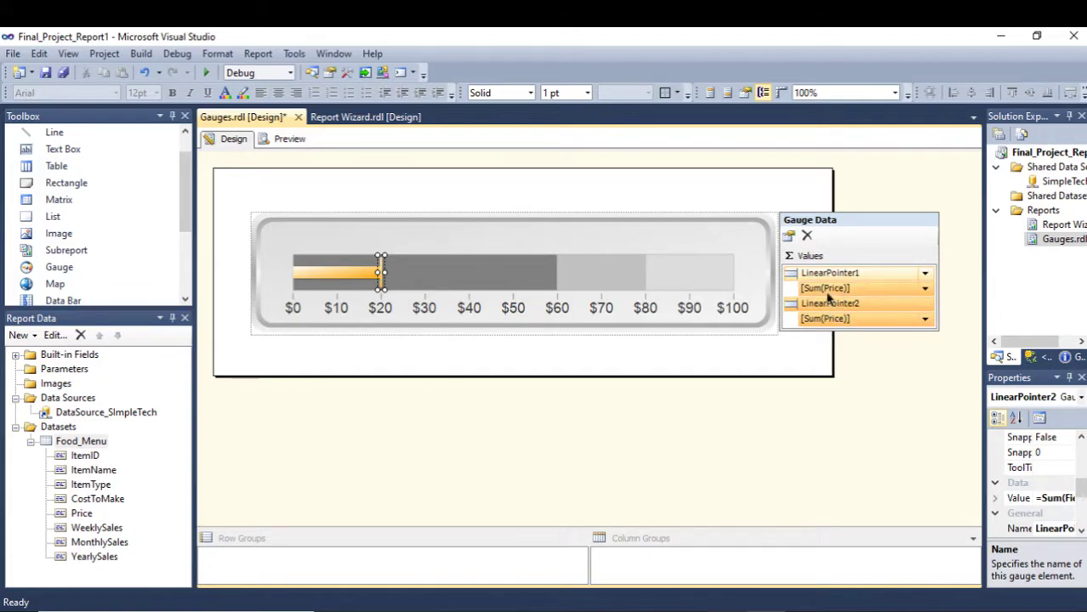
{"action": "left_click", "coordinate": [285, 139]}
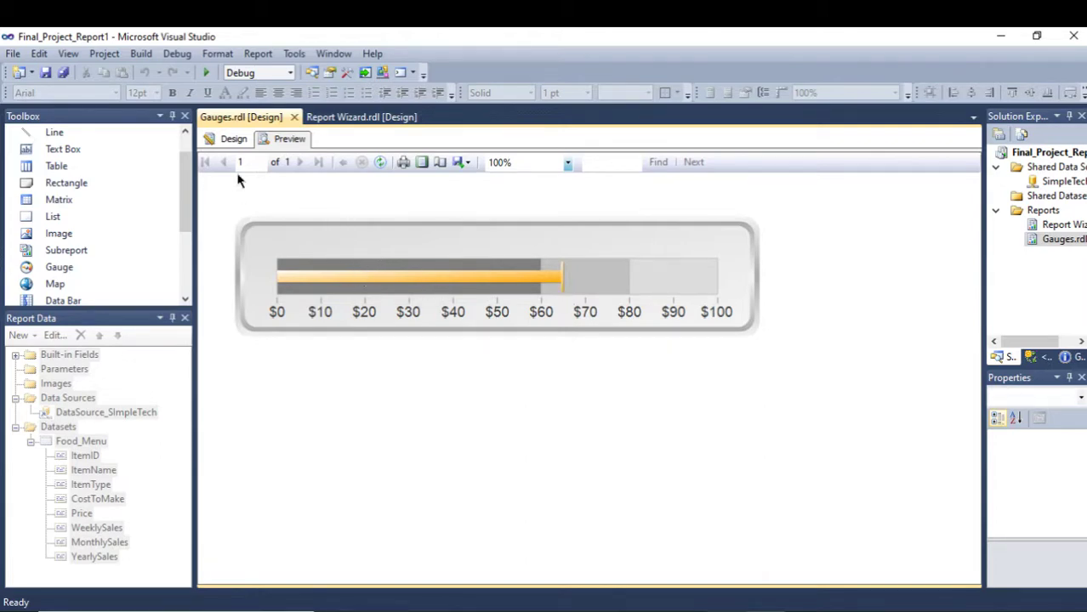
{"action": "left_click", "coordinate": [231, 139]}
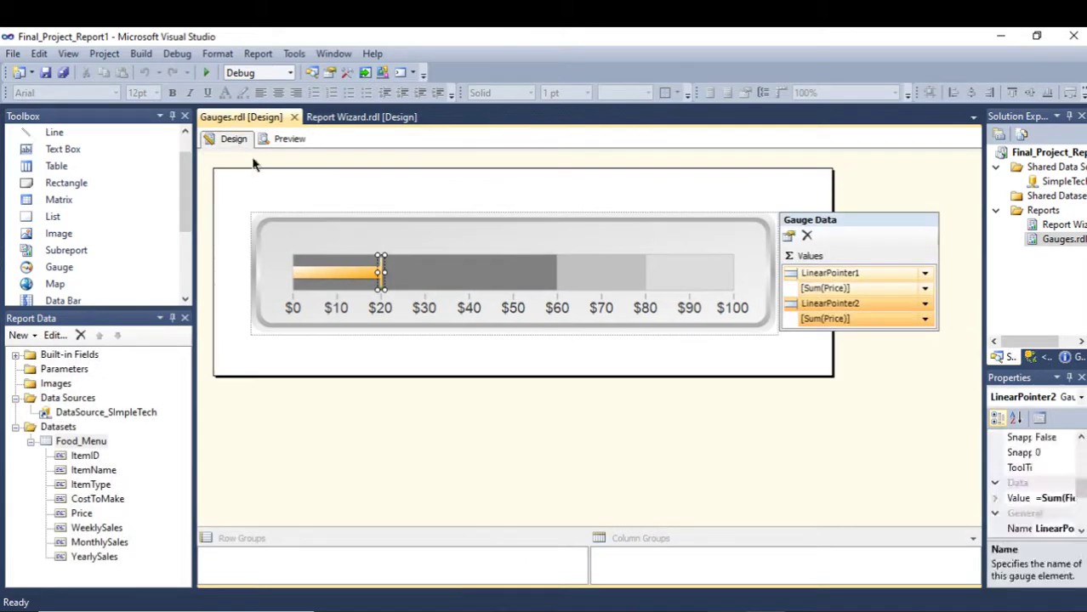
{"action": "left_click", "coordinate": [429, 247]}
{"action": "left_click", "coordinate": [327, 274]}
Step: Open LinearPointer1's properties and set its pointer fill to Solid
{"action": "right_click", "coordinate": [323, 276]}
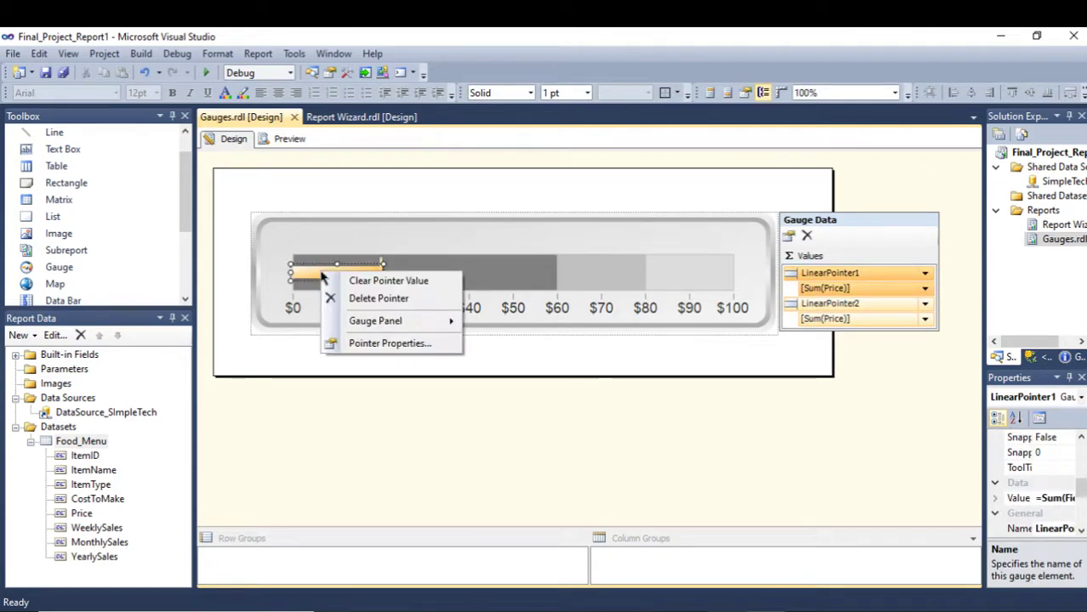
{"action": "left_click", "coordinate": [380, 344]}
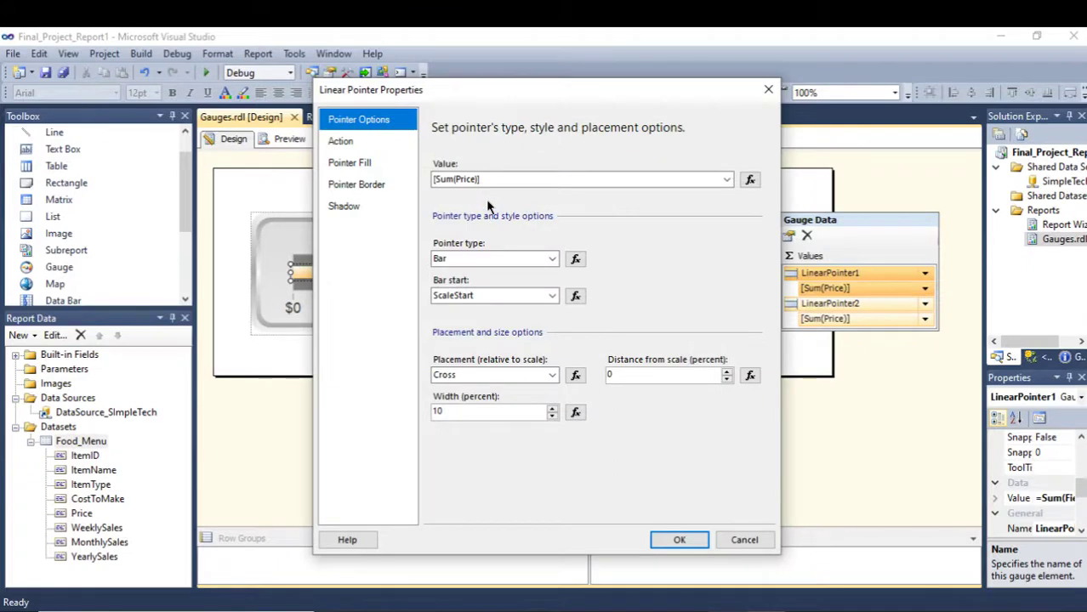
{"action": "left_click_drag", "start_coordinate": [453, 89], "coordinate": [525, 101]}
{"action": "left_click", "coordinate": [374, 175]}
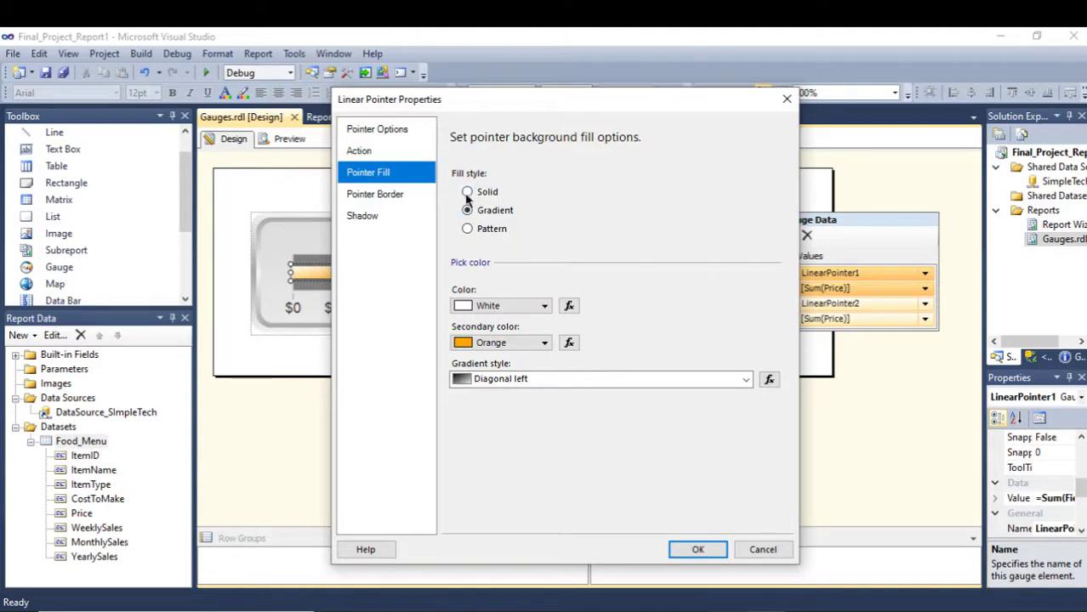
{"action": "left_click", "coordinate": [468, 193]}
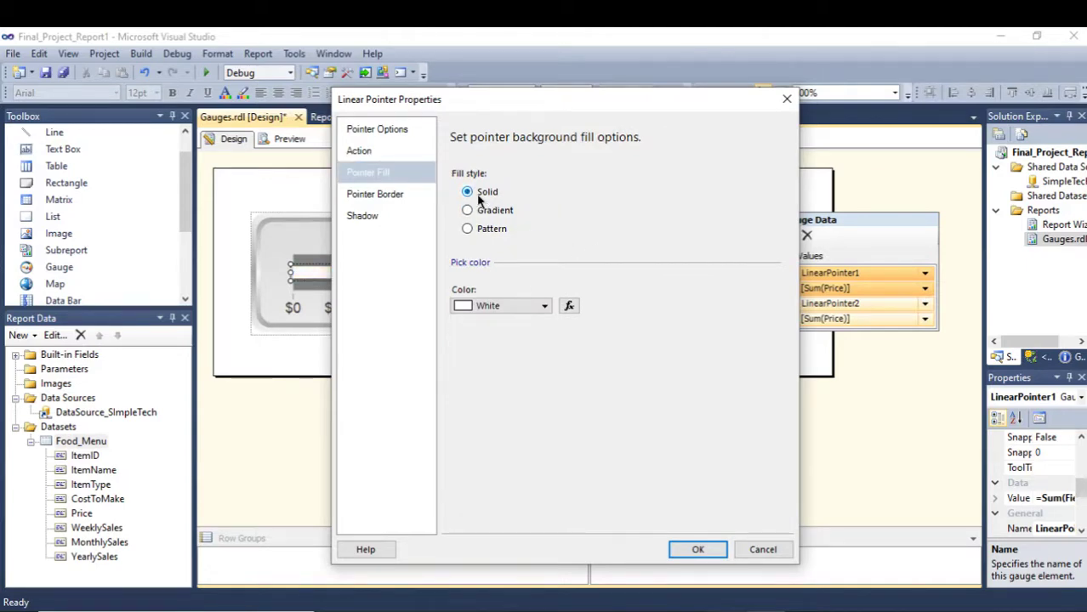
Step: Start the fill colour expression, inserting the Price field wrapped in SUM
{"action": "left_click", "coordinate": [569, 307]}
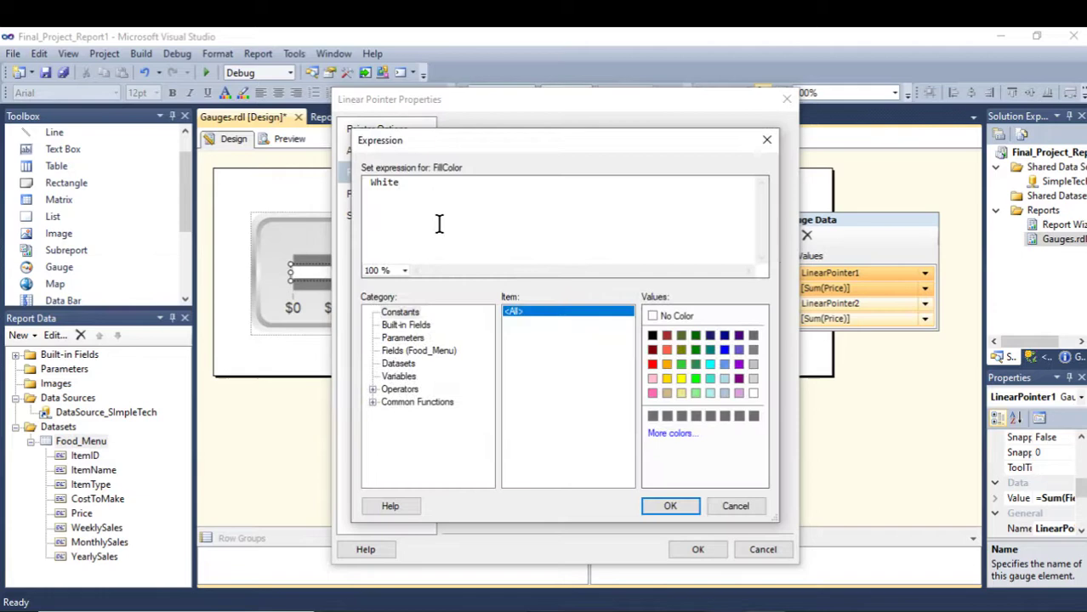
{"action": "key", "text": "ctrl+a"}
{"action": "type", "text": "I"}
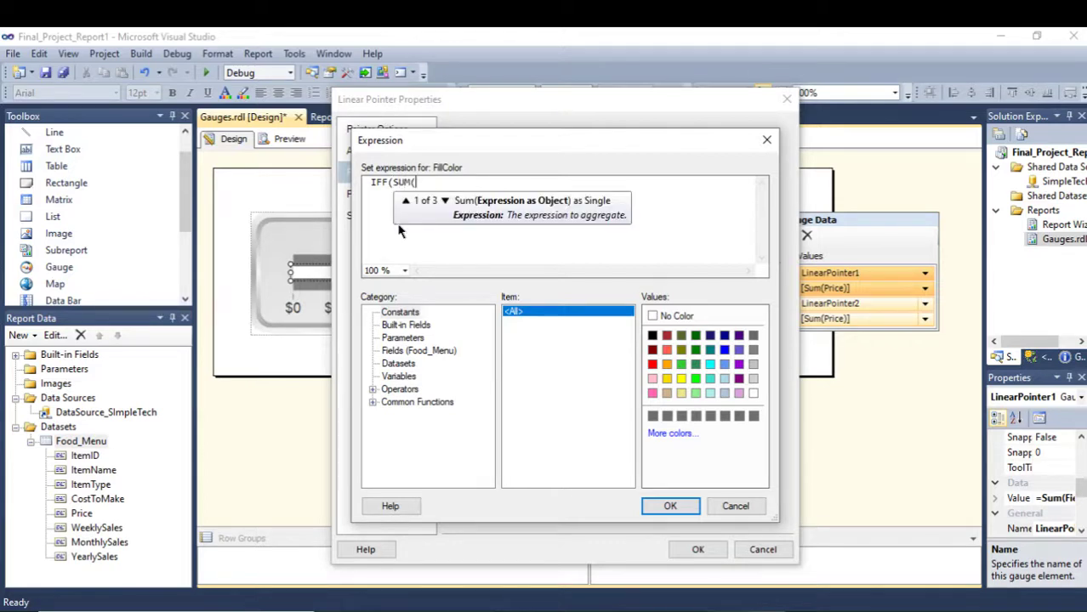
{"action": "left_click", "coordinate": [435, 351]}
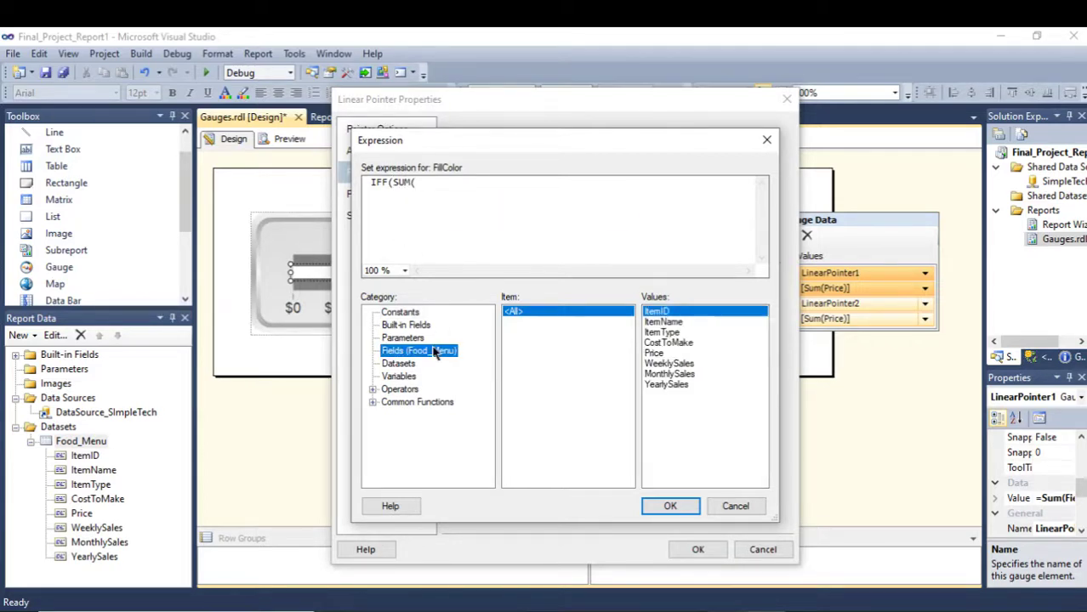
{"action": "double_click", "coordinate": [659, 353]}
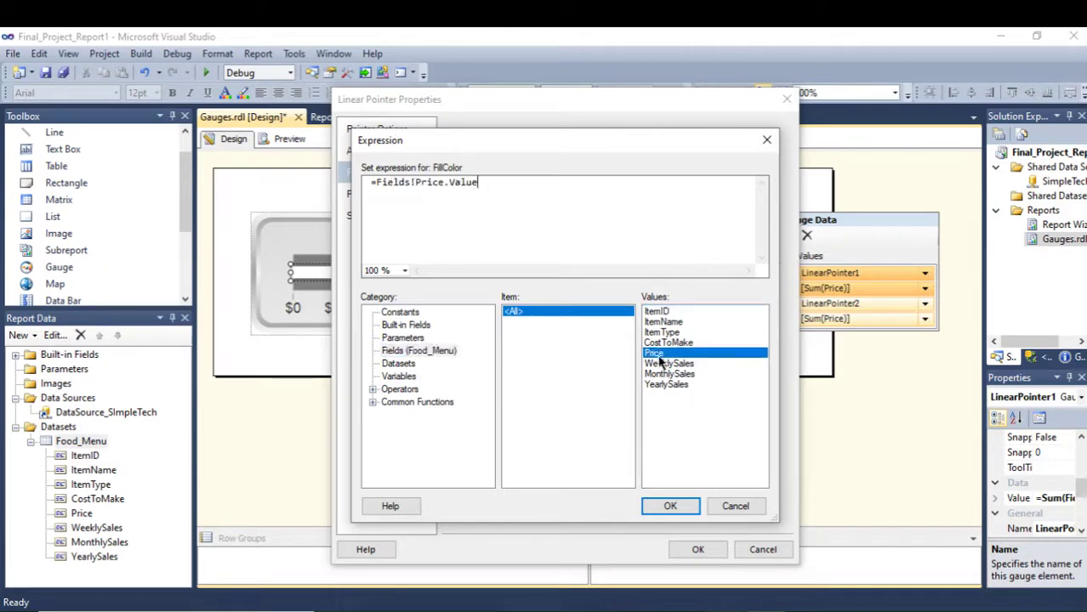
{"action": "left_click", "coordinate": [379, 182]}
{"action": "type", "text": "IFF"}
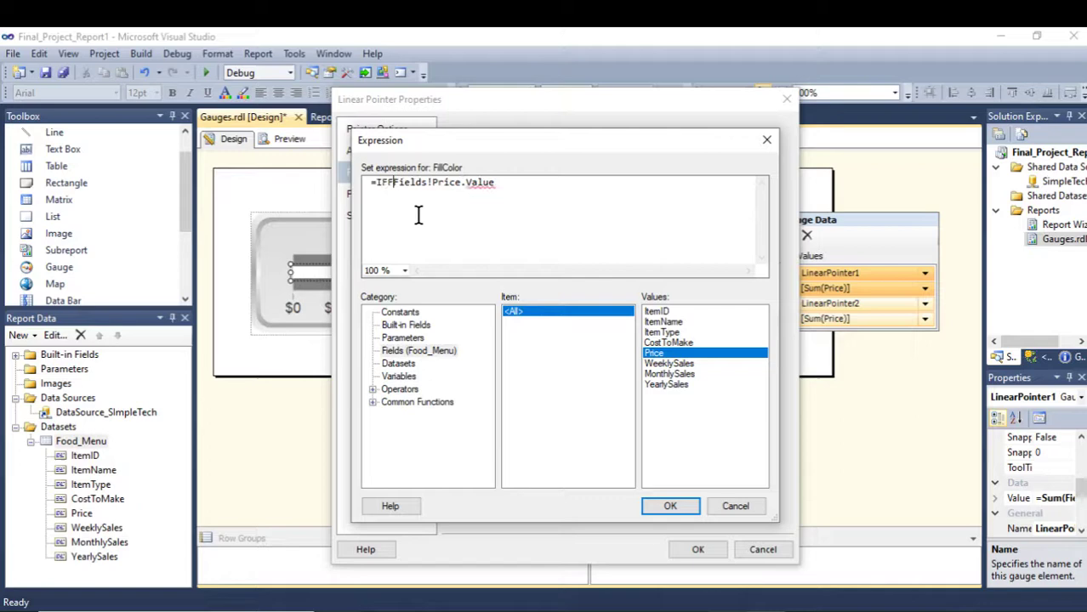
{"action": "type", "text": "(SUM"}
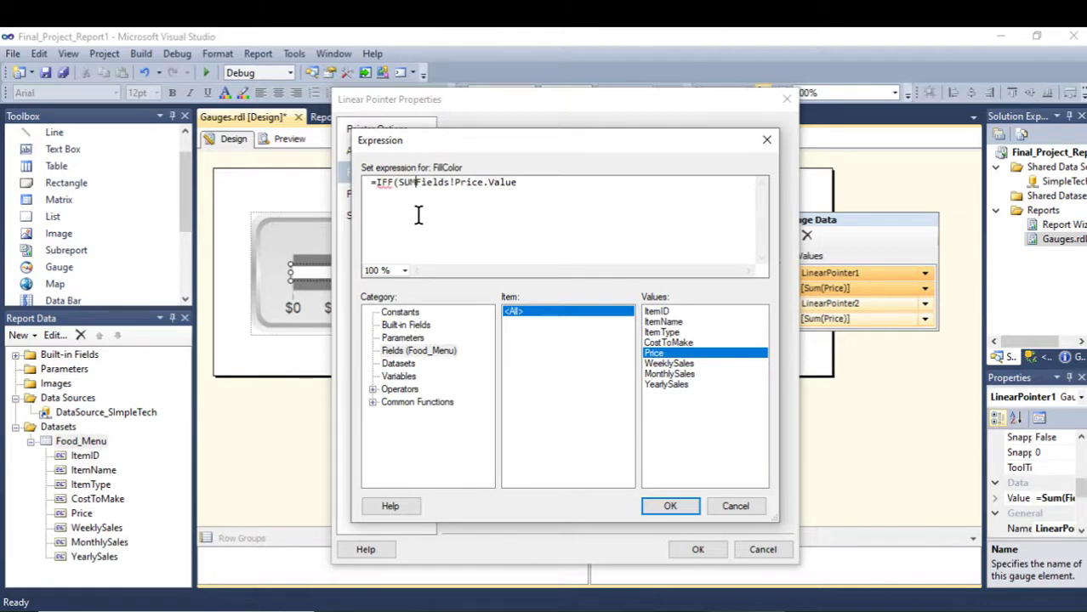
{"action": "type", "text": "("}
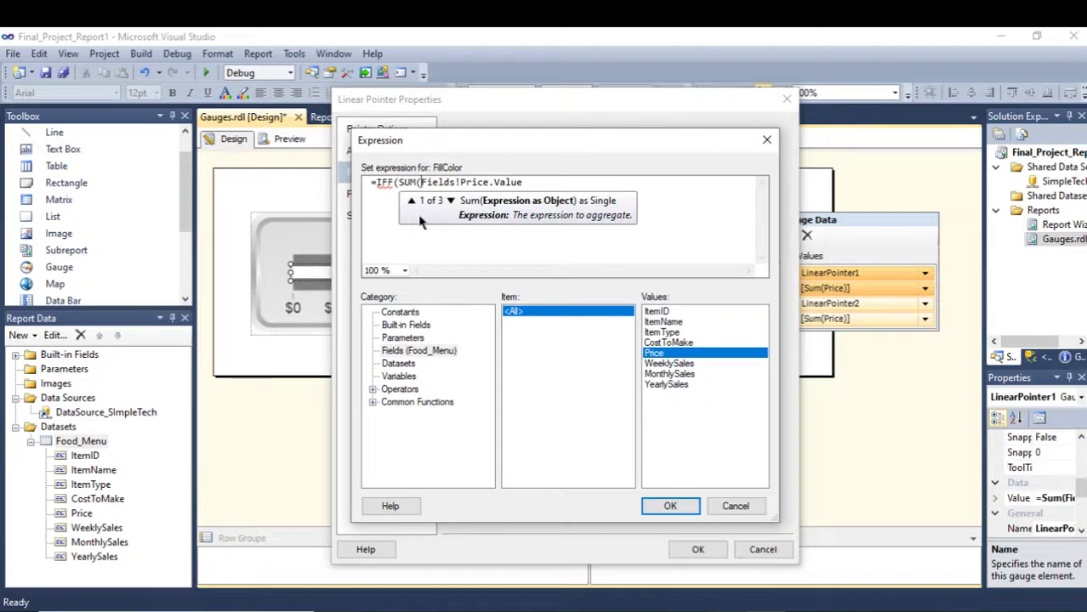
Step: Finish =IIF(SUM(Fields!Price.Value) > 50,"Red","Green"), fixing IFF to IIF, and preview
{"action": "left_click", "coordinate": [544, 183]}
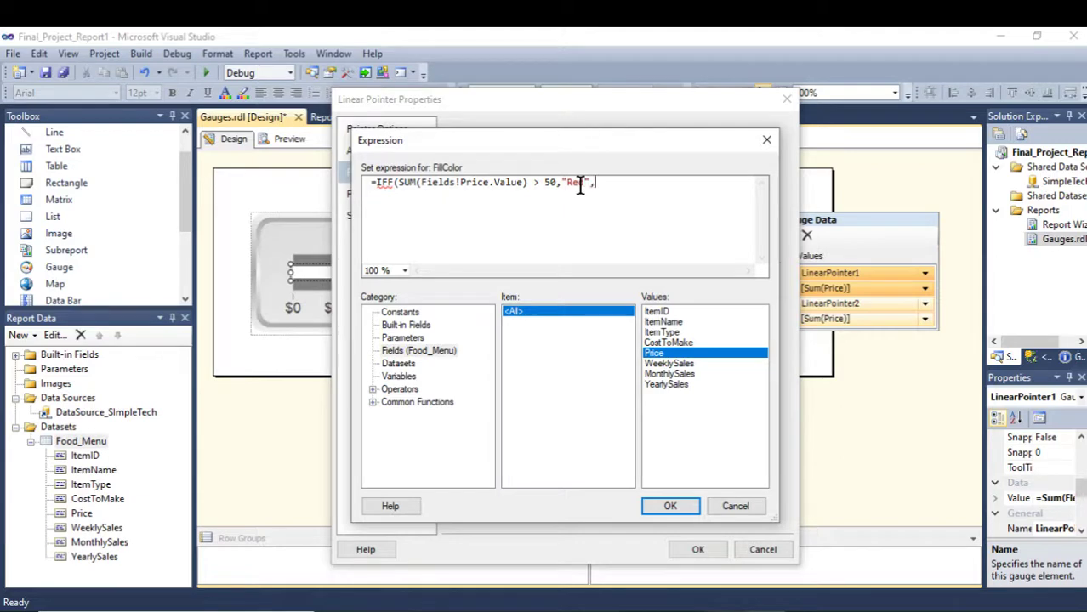
{"action": "type", "text": "\""}
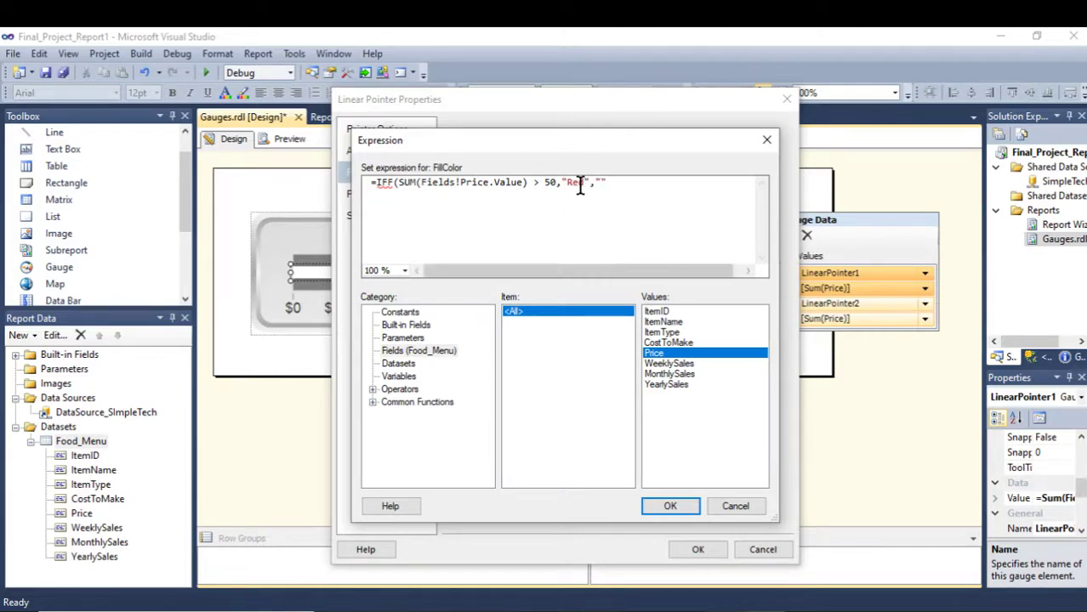
{"action": "type", "text": ",\"Green\""}
{"action": "left_click", "coordinate": [395, 182]}
{"action": "key", "text": "BackSpace"}
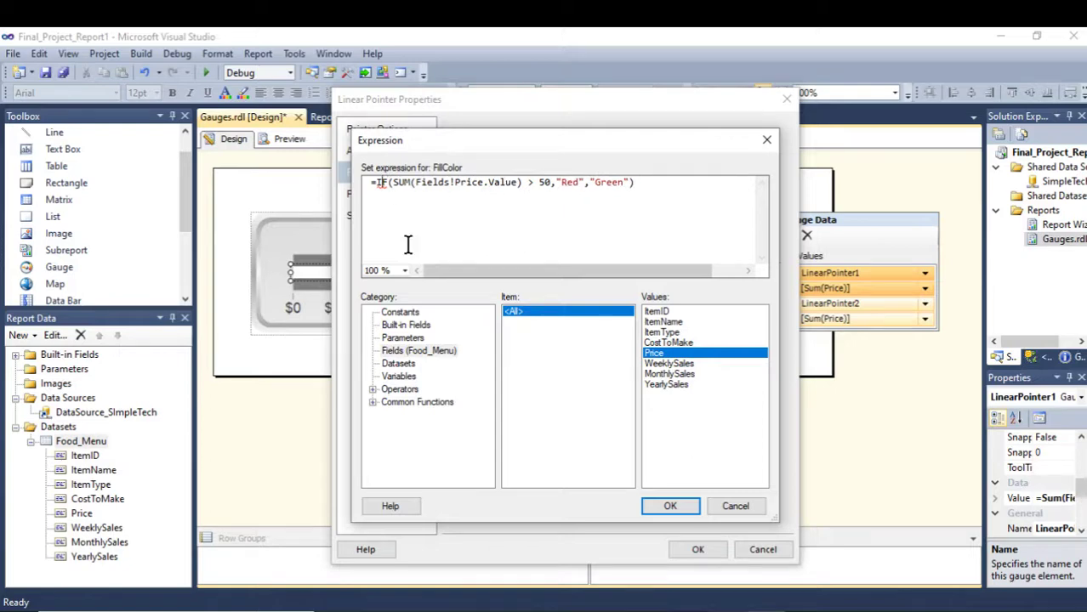
{"action": "type", "text": "I"}
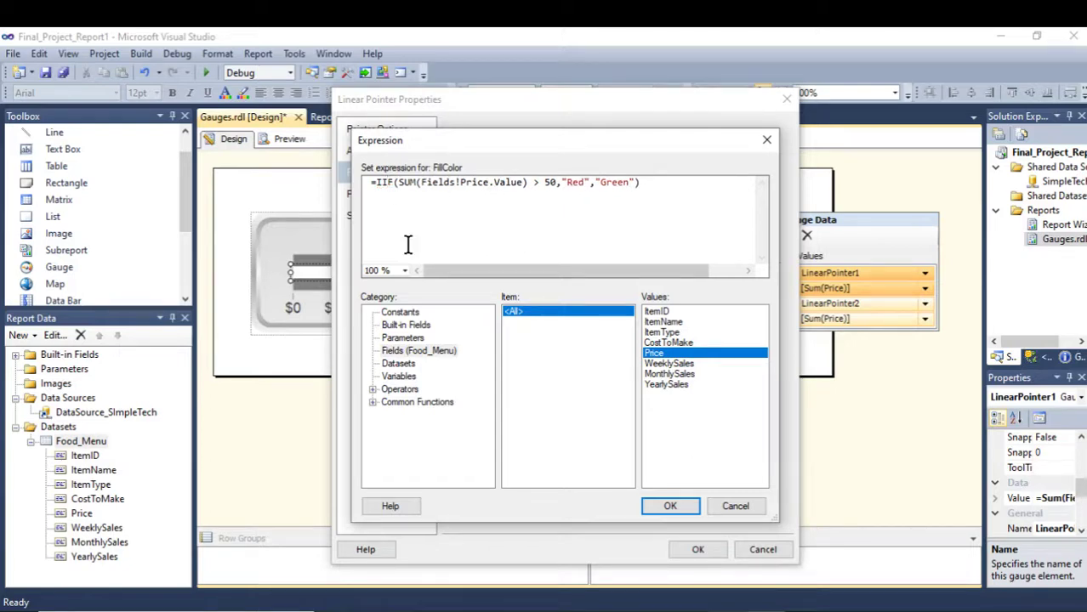
{"action": "left_click", "coordinate": [668, 508]}
{"action": "left_click", "coordinate": [693, 551]}
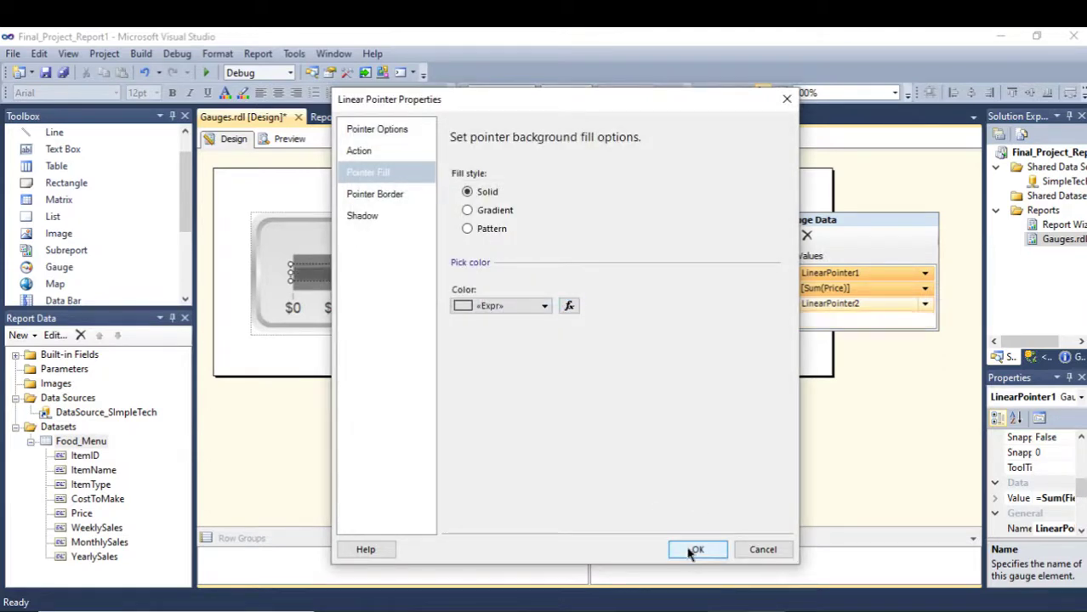
{"action": "left_click", "coordinate": [288, 140]}
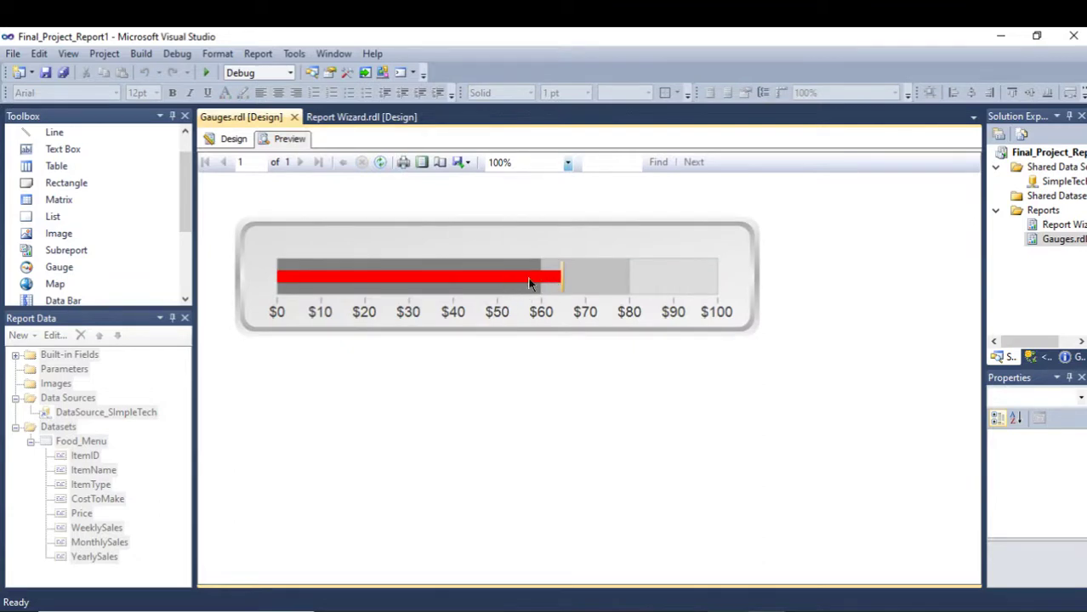
Step: Copy the red/green IIF fill colour expression from the bar pointer's properties
{"action": "left_click", "coordinate": [233, 139]}
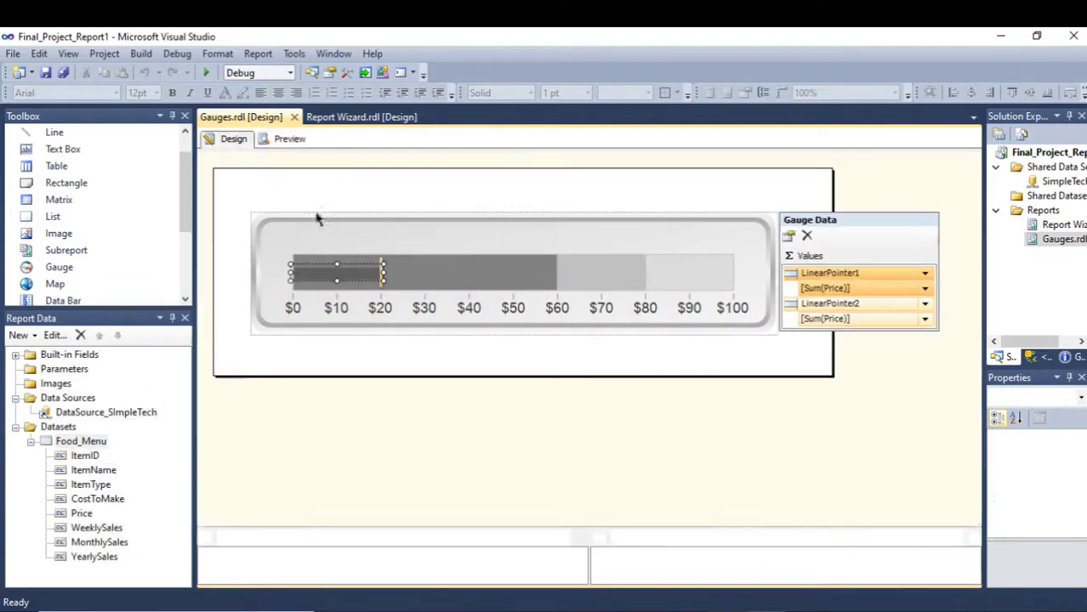
{"action": "left_click", "coordinate": [380, 277]}
{"action": "right_click", "coordinate": [359, 275]}
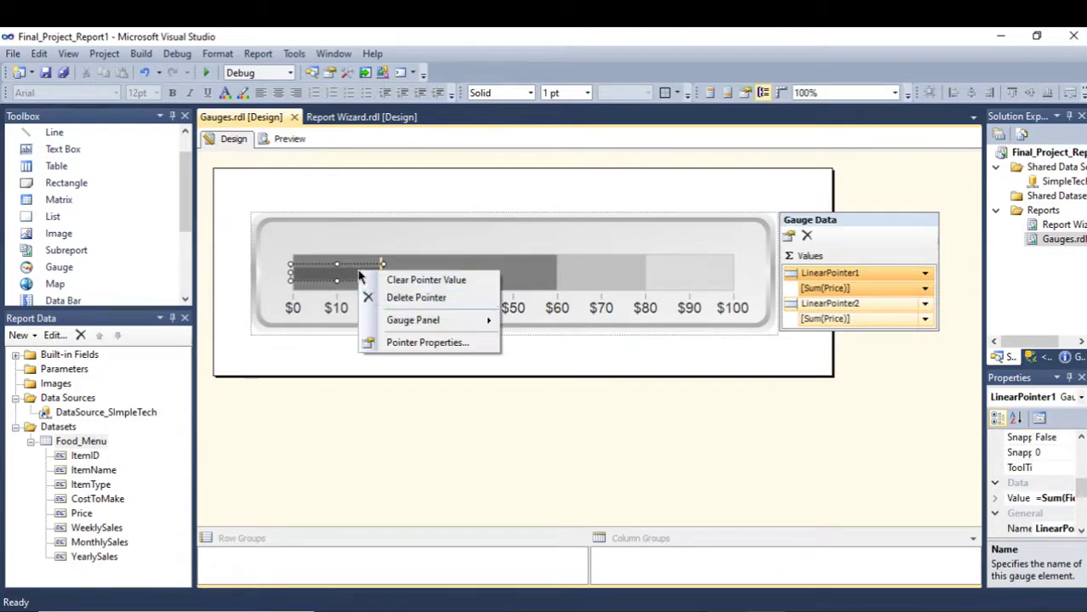
{"action": "left_click", "coordinate": [417, 343]}
{"action": "left_click", "coordinate": [349, 163]}
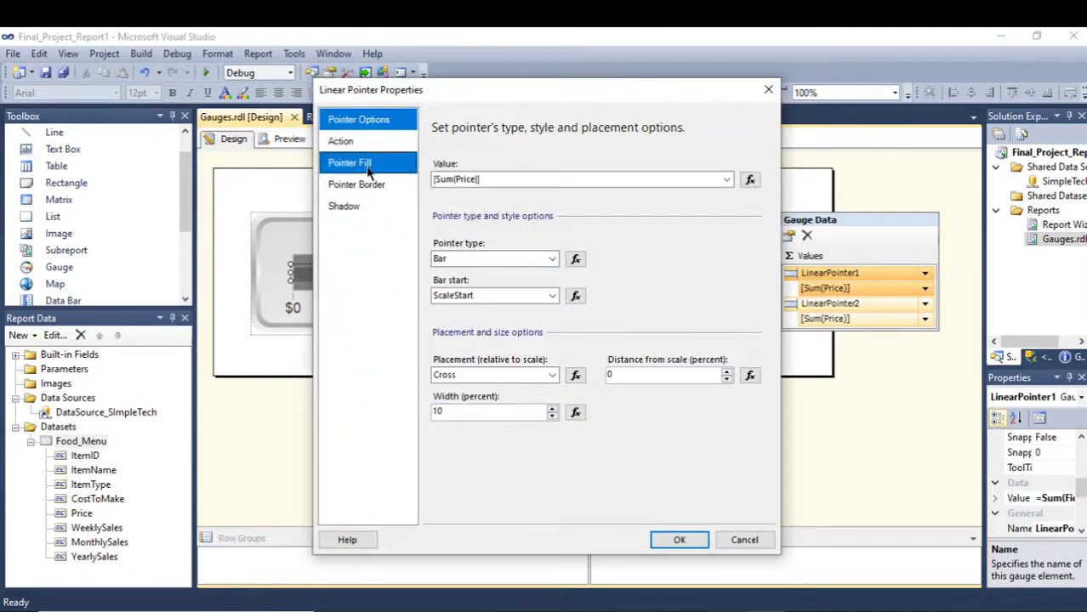
{"action": "left_click", "coordinate": [549, 295]}
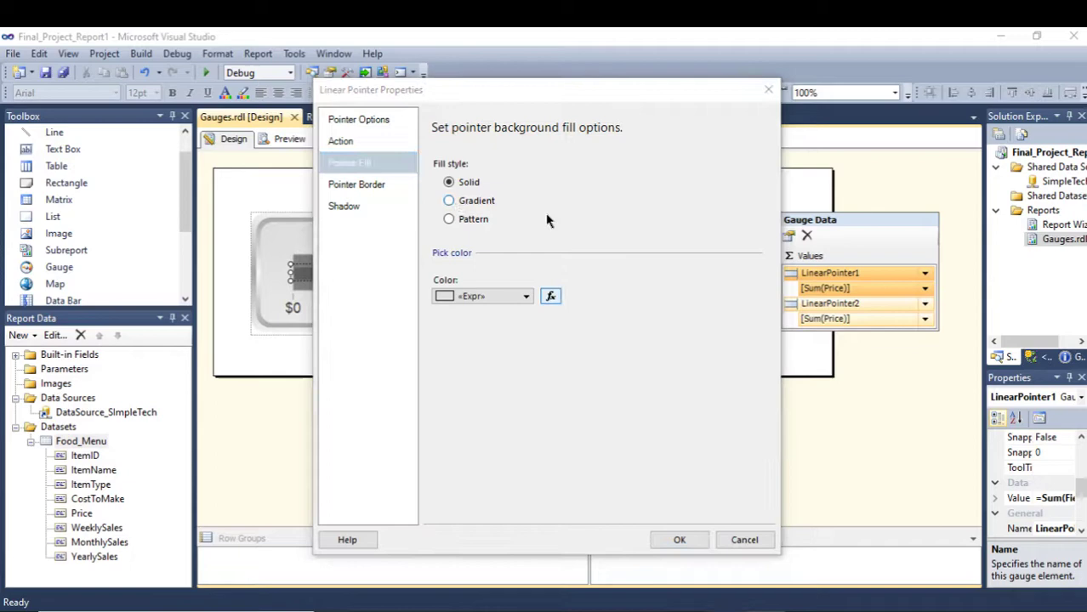
{"action": "left_click_drag", "start_coordinate": [662, 180], "coordinate": [226, 174]}
{"action": "key", "text": "ctrl+c"}
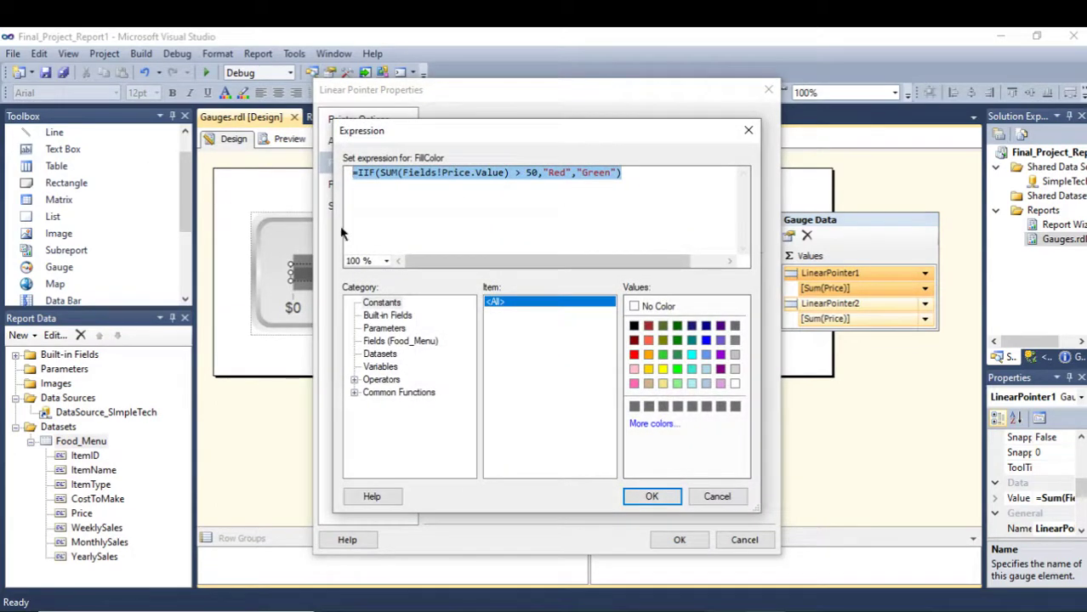
{"action": "left_click", "coordinate": [719, 496]}
{"action": "left_click", "coordinate": [736, 535]}
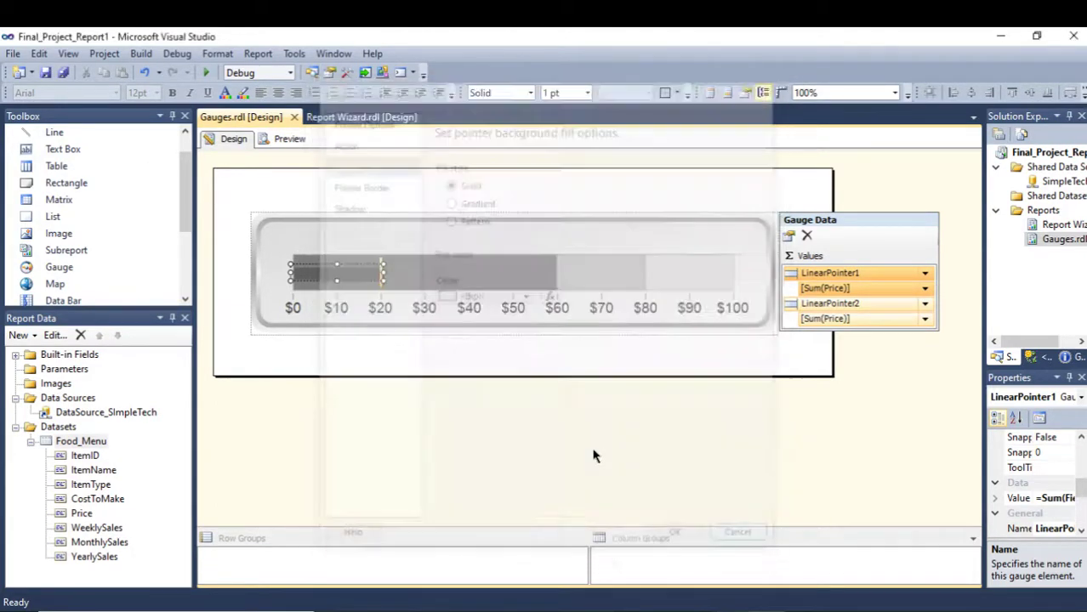
Step: Give the marker pointer a Solid fill with the pasted IIF colour expression, then preview
{"action": "left_click", "coordinate": [382, 271]}
{"action": "right_click", "coordinate": [382, 271]}
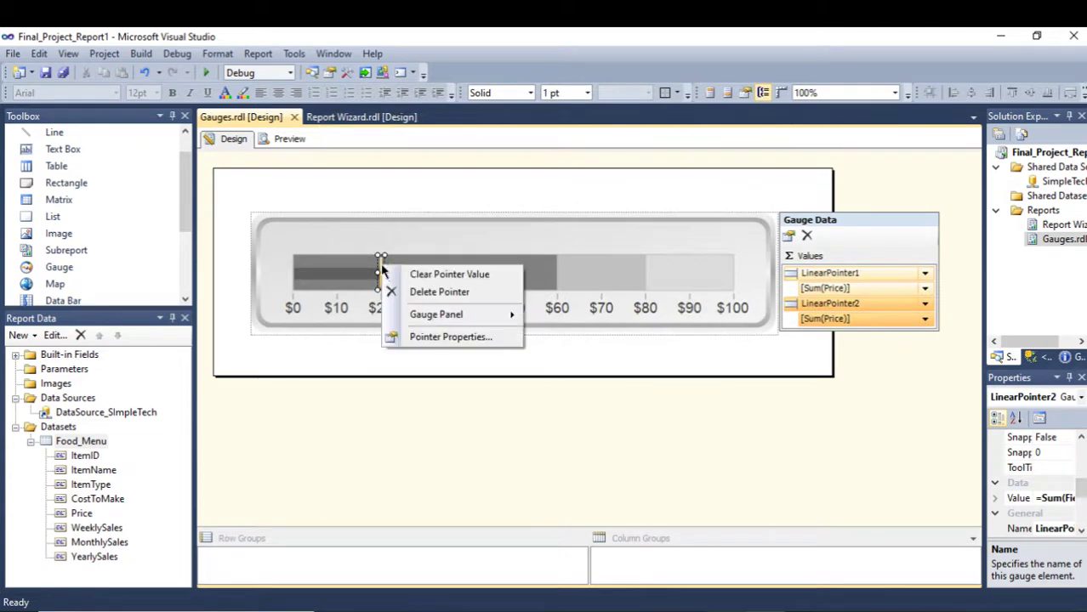
{"action": "left_click", "coordinate": [431, 338]}
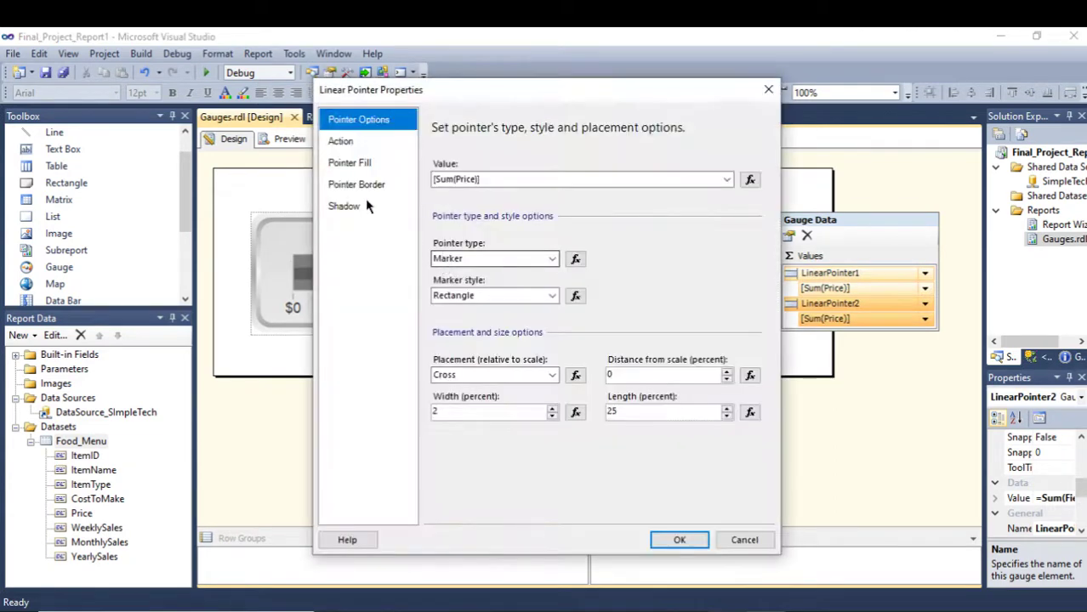
{"action": "left_click", "coordinate": [353, 162]}
{"action": "left_click", "coordinate": [463, 188]}
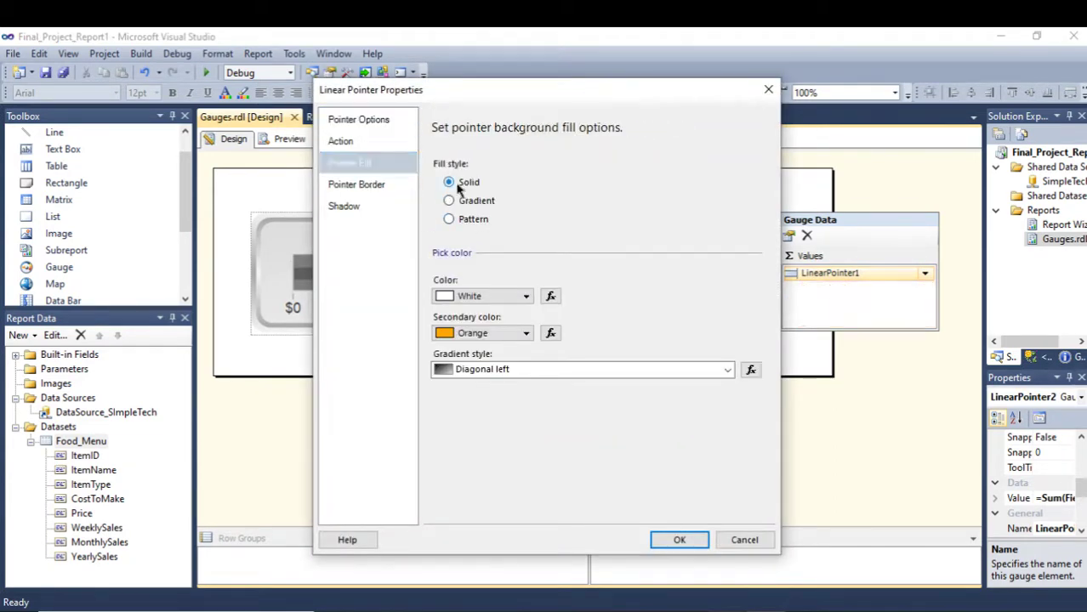
{"action": "left_click", "coordinate": [550, 296]}
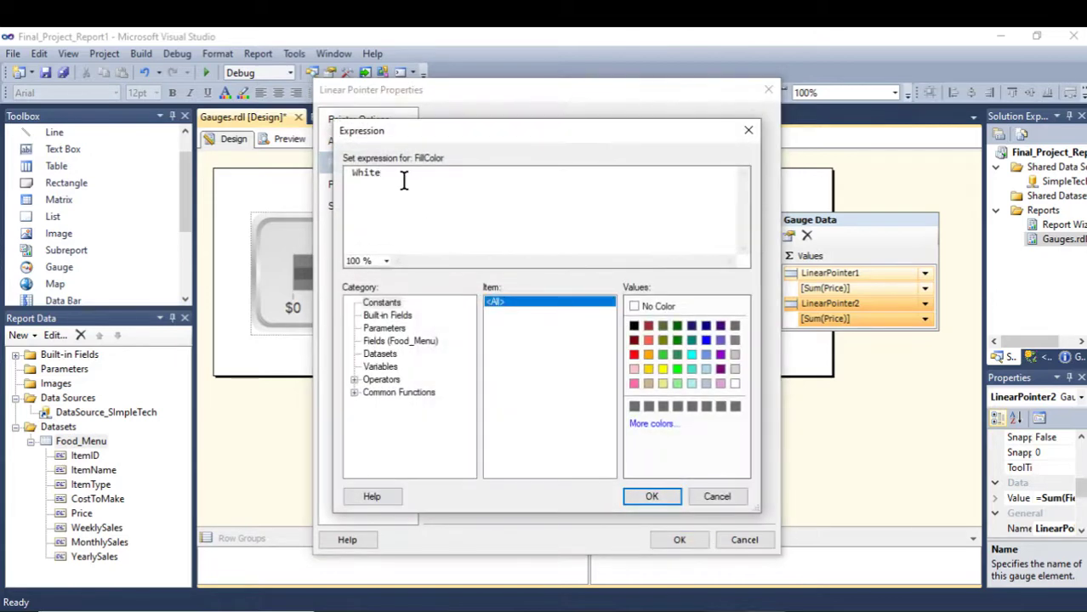
{"action": "left_click_drag", "start_coordinate": [403, 174], "coordinate": [319, 199]}
{"action": "key", "text": "ctrl+v"}
{"action": "left_click", "coordinate": [677, 492]}
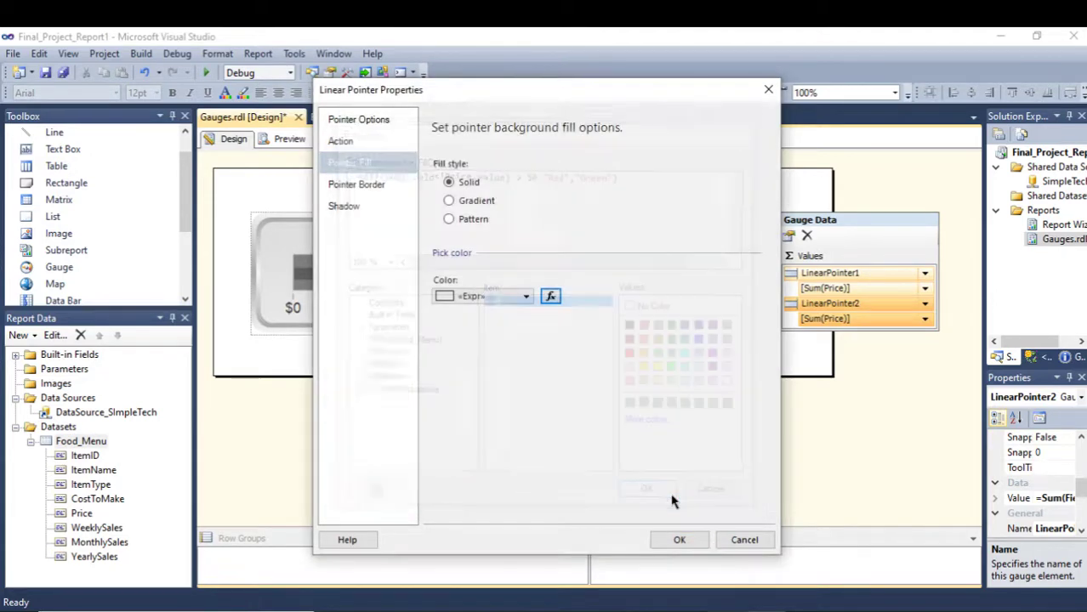
{"action": "left_click", "coordinate": [679, 539]}
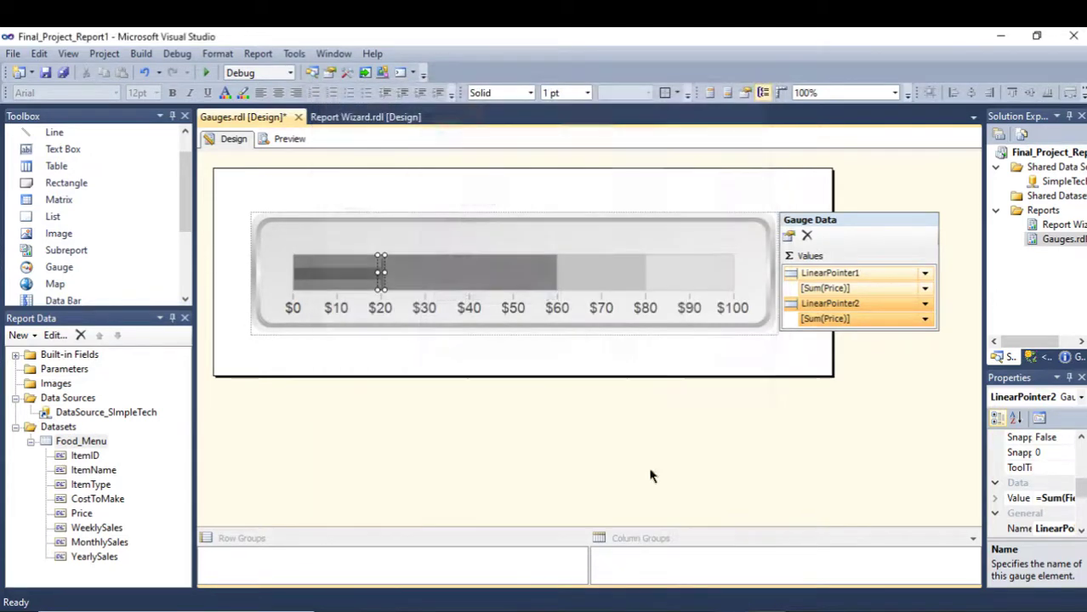
{"action": "left_click", "coordinate": [287, 139]}
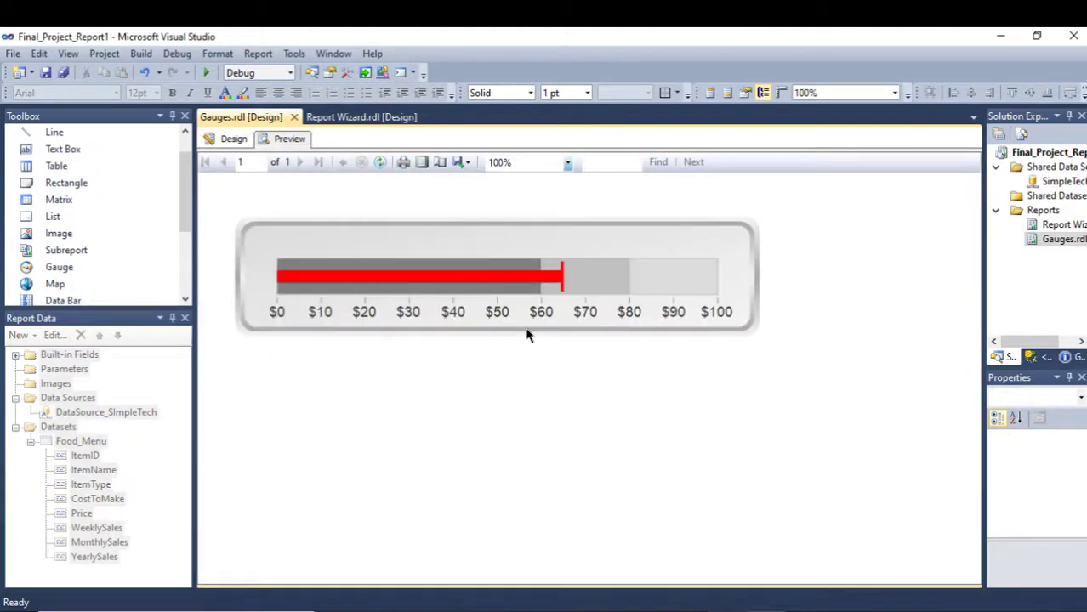
{"action": "left_click", "coordinate": [232, 139]}
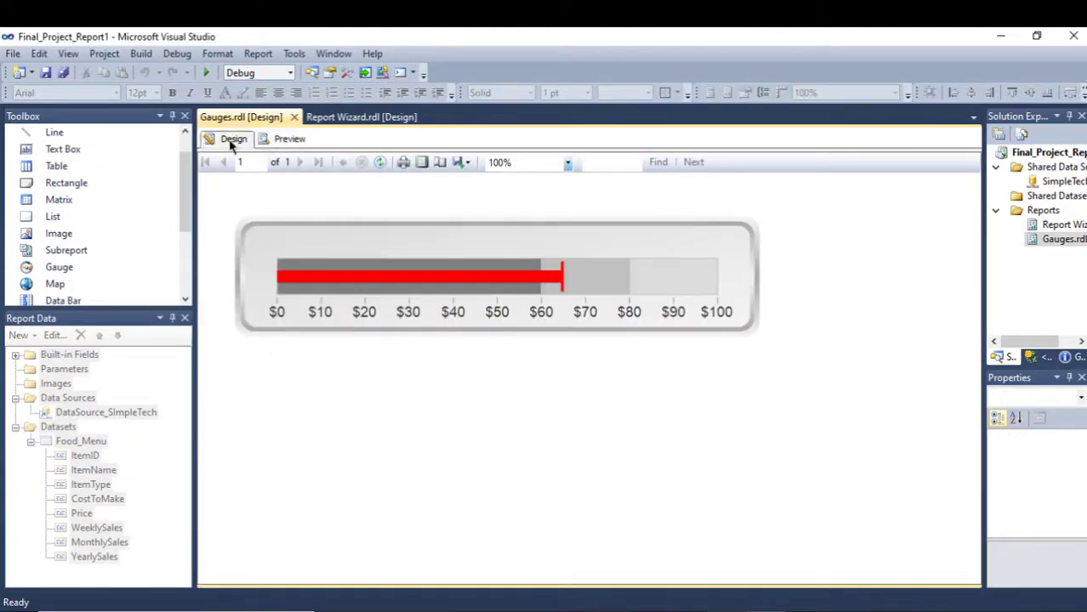
Step: Add a new range to the gauge and open its Range Properties
{"action": "left_click", "coordinate": [339, 261]}
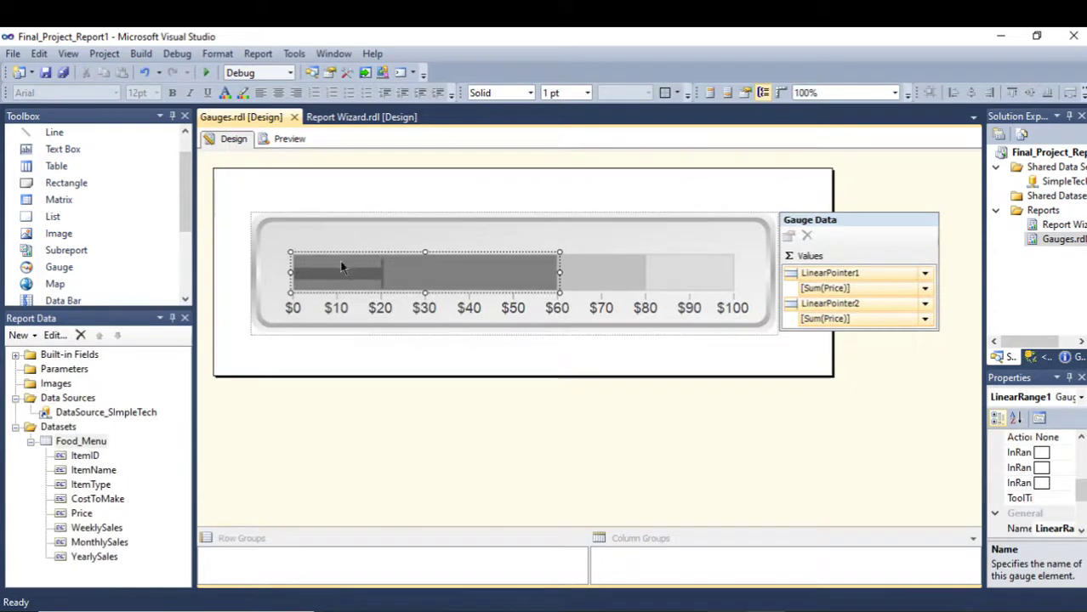
{"action": "right_click", "coordinate": [402, 244]}
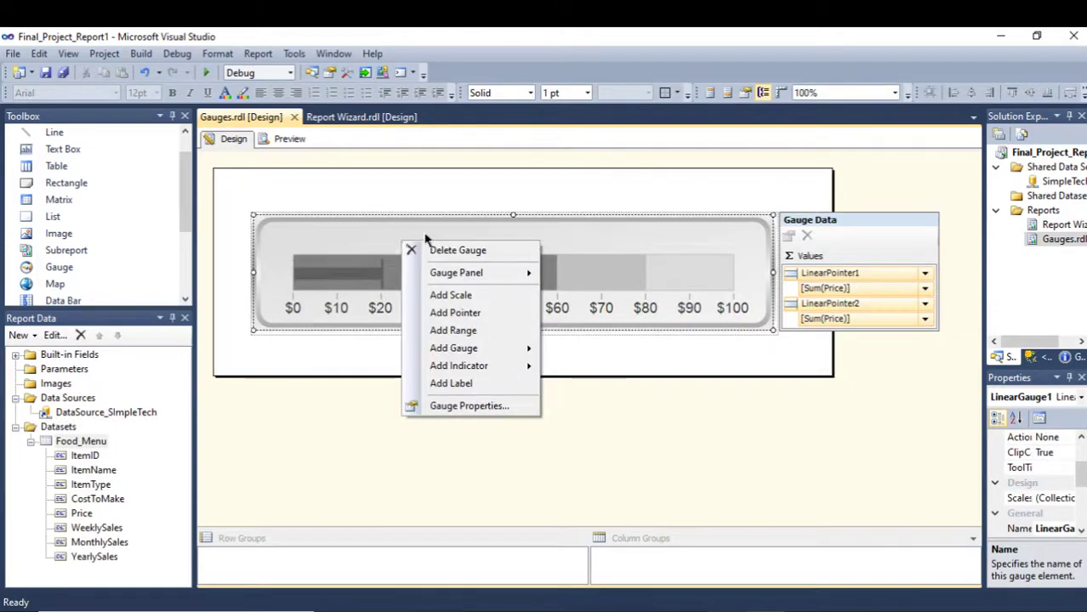
{"action": "left_click", "coordinate": [469, 332]}
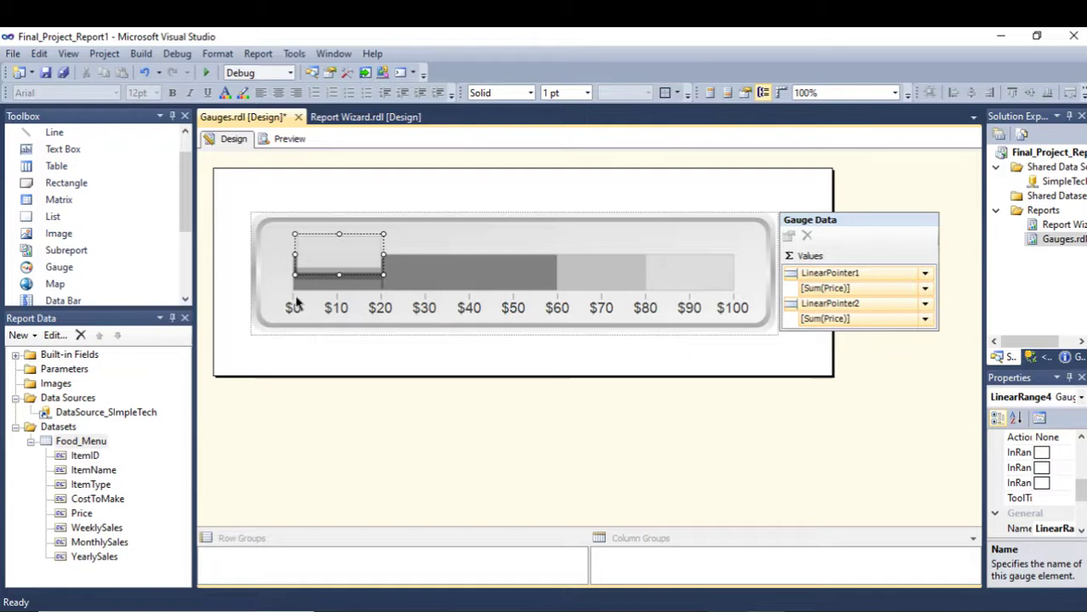
{"action": "right_click", "coordinate": [341, 252]}
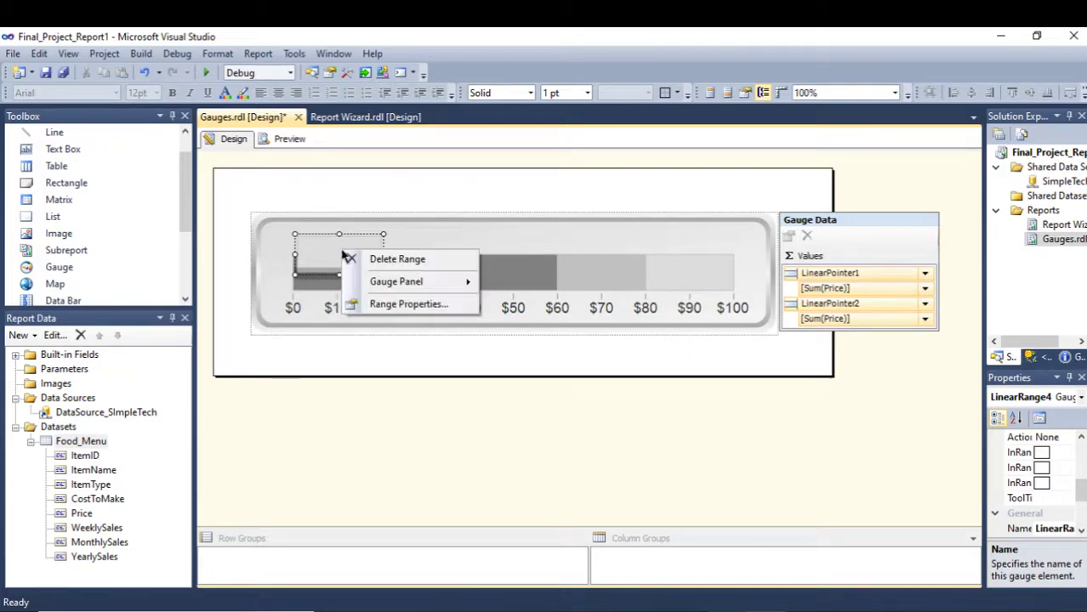
{"action": "left_click", "coordinate": [397, 307]}
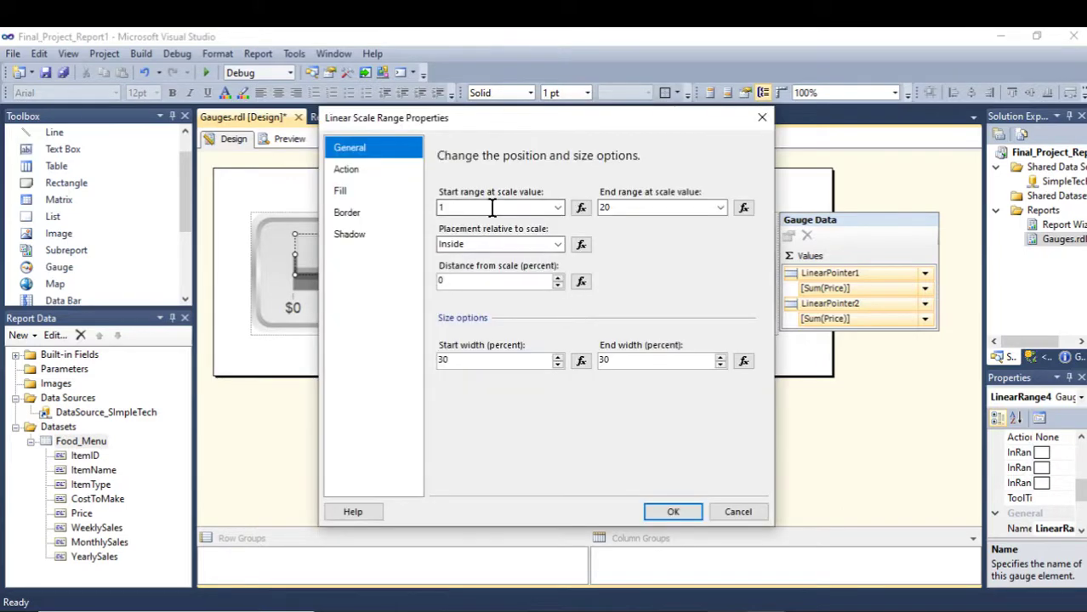
Step: Set the range from 0 to 10 with Cross placement and apply it
{"action": "double_click", "coordinate": [448, 205]}
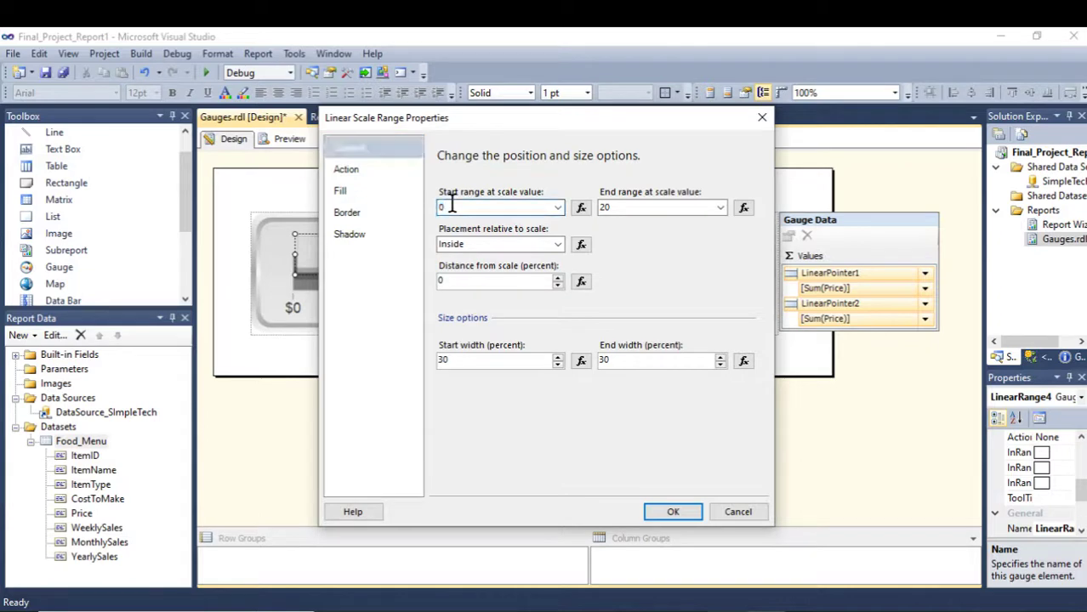
{"action": "left_click_drag", "start_coordinate": [497, 120], "coordinate": [607, 157]}
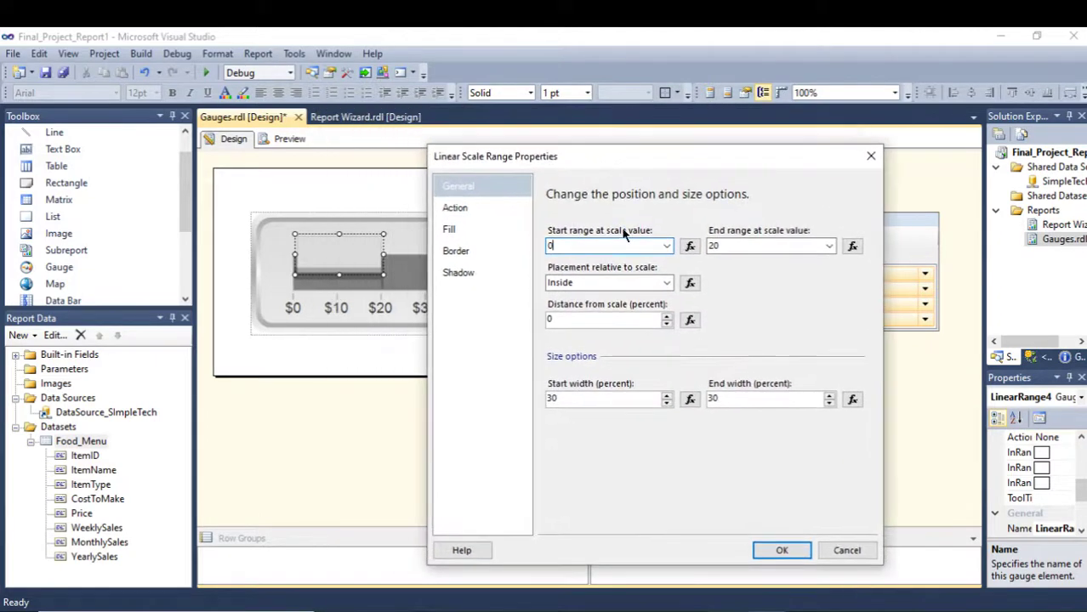
{"action": "left_click", "coordinate": [719, 246]}
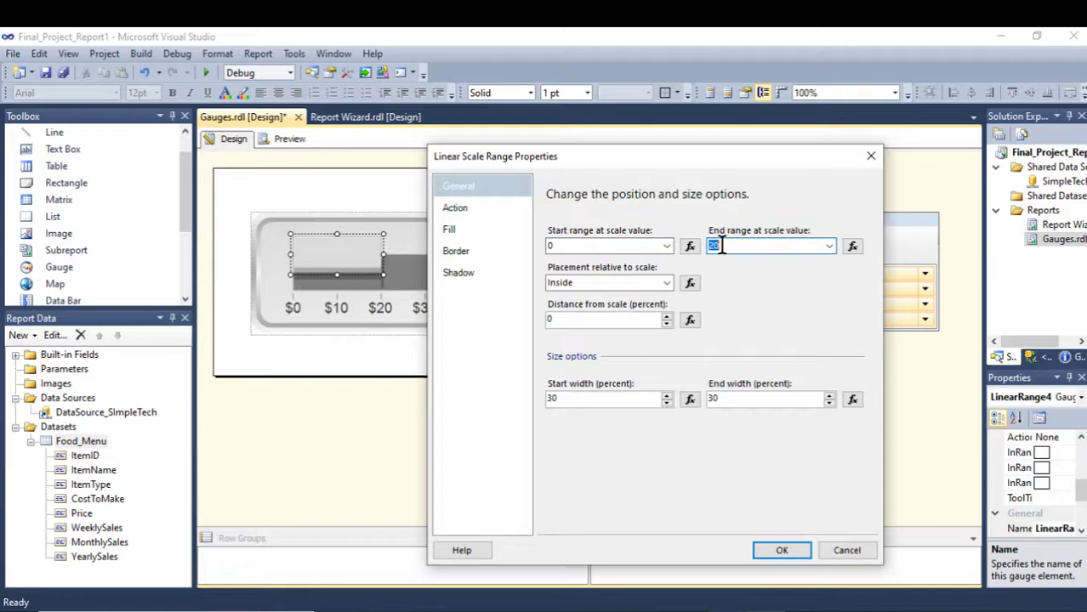
{"action": "type", "text": "10"}
{"action": "left_click", "coordinate": [667, 284]}
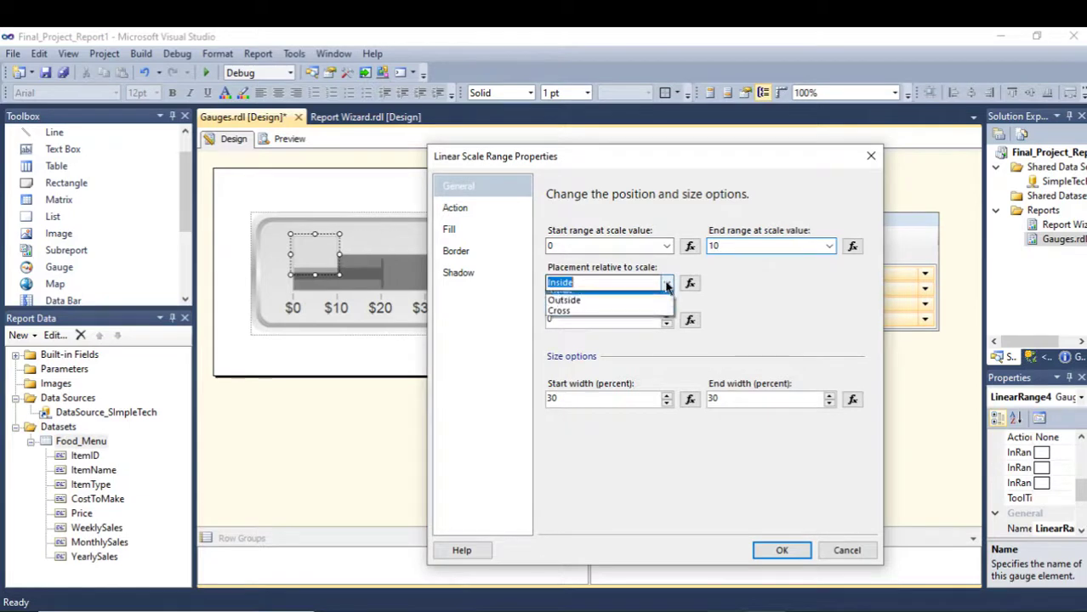
{"action": "left_click", "coordinate": [562, 318]}
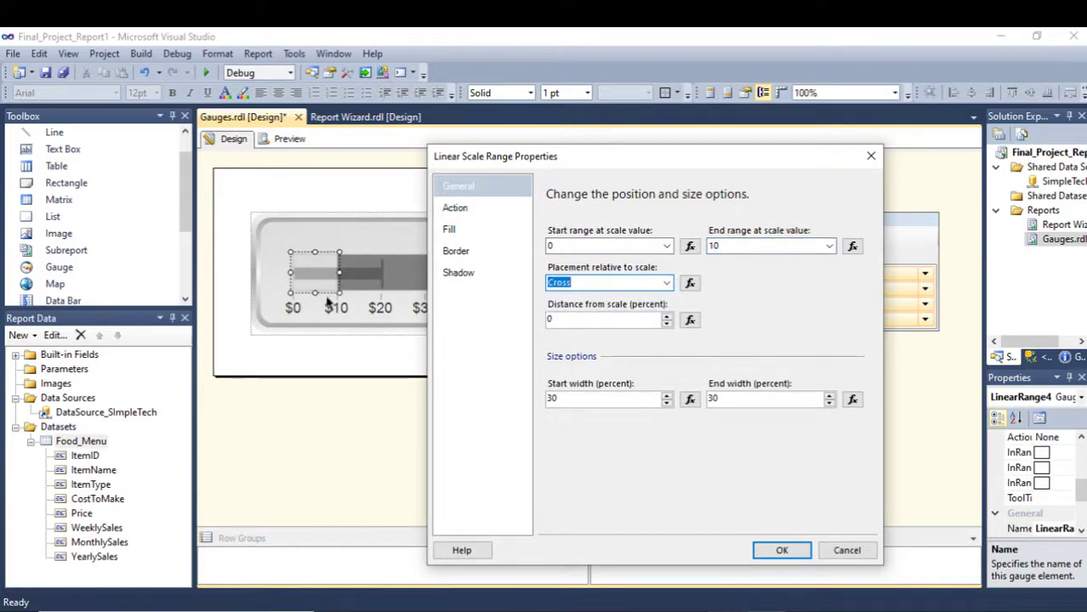
{"action": "left_click", "coordinate": [781, 551]}
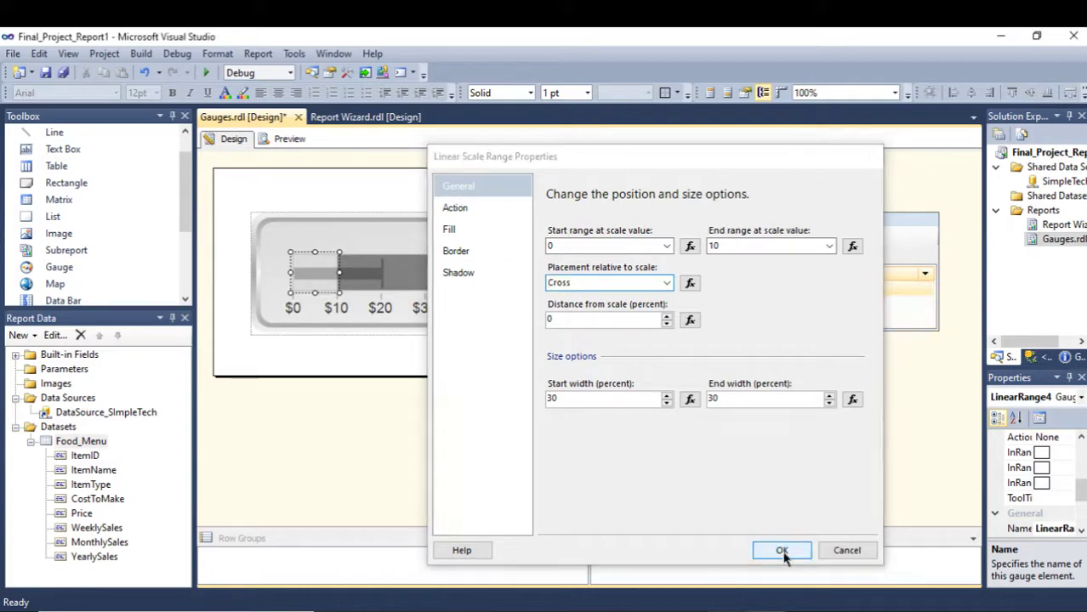
{"action": "left_click", "coordinate": [388, 242]}
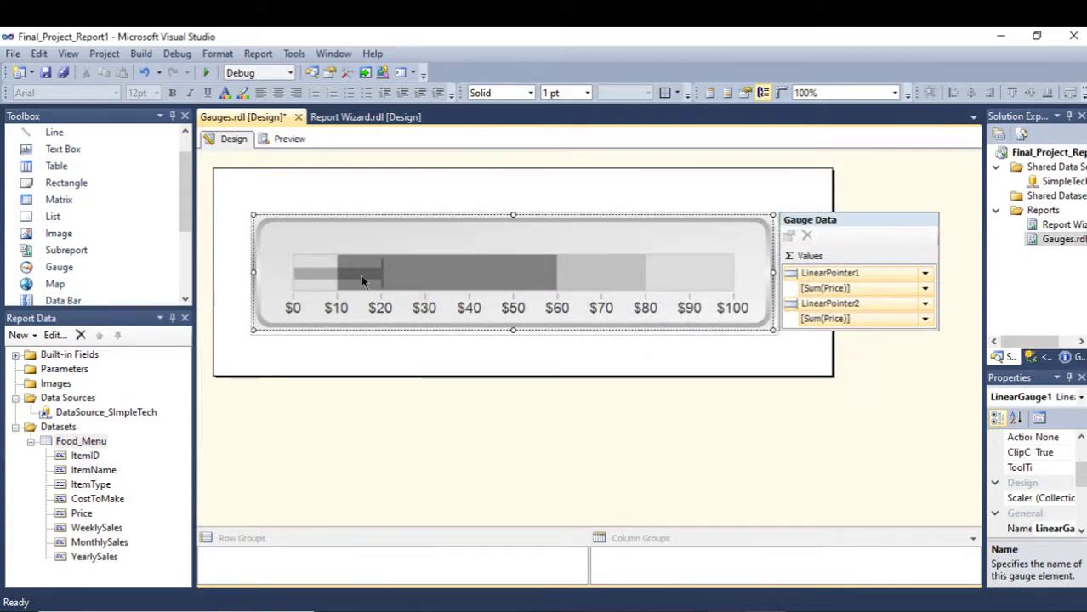
Step: Add another range to the gauge and open its properties
{"action": "right_click", "coordinate": [361, 235]}
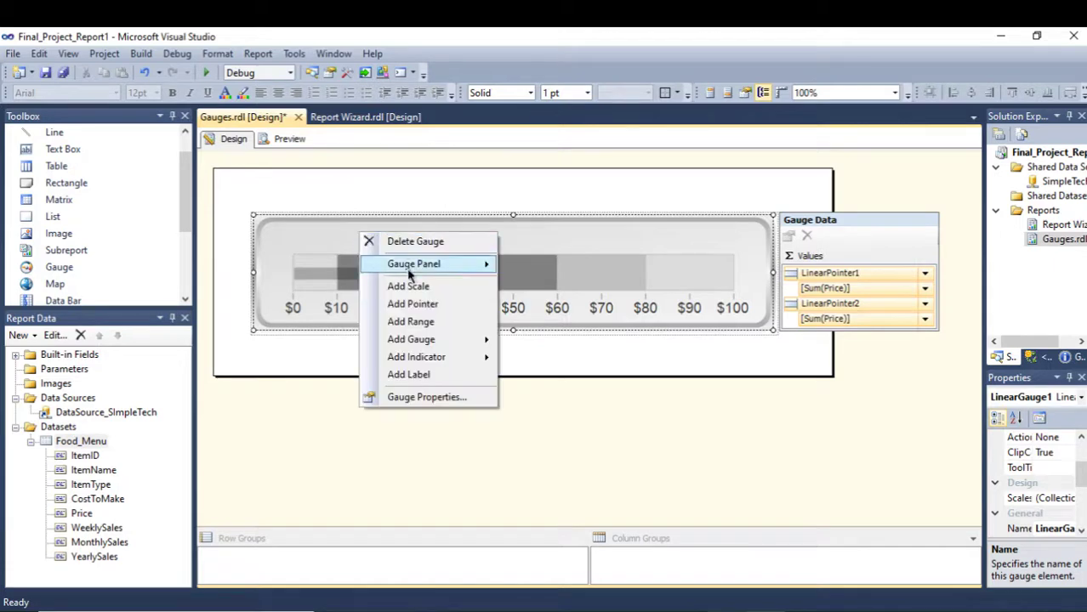
{"action": "left_click", "coordinate": [431, 322]}
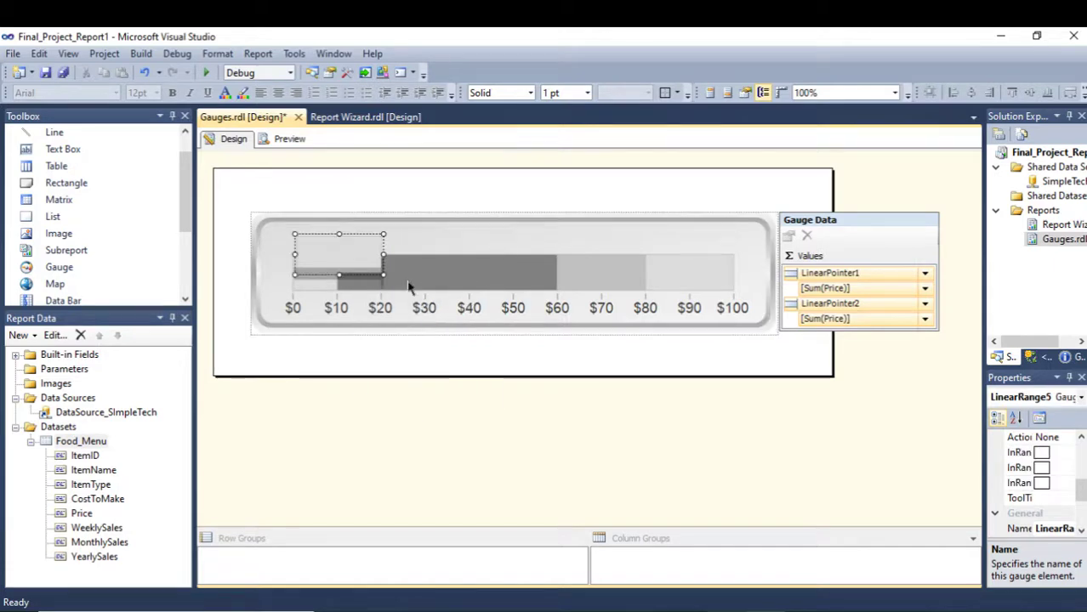
{"action": "right_click", "coordinate": [351, 251]}
{"action": "left_click", "coordinate": [408, 307]}
Step: Set the new range's start to 10 (ending at $20) with Cross placement
{"action": "left_click", "coordinate": [482, 208]}
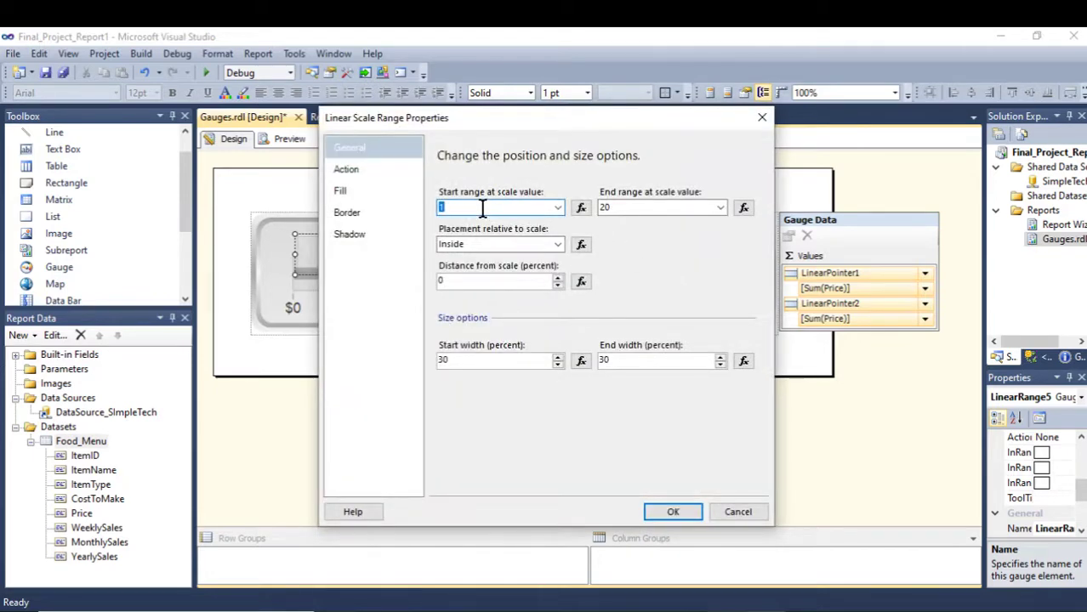
{"action": "type", "text": "10"}
{"action": "left_click_drag", "start_coordinate": [539, 123], "coordinate": [760, 140]}
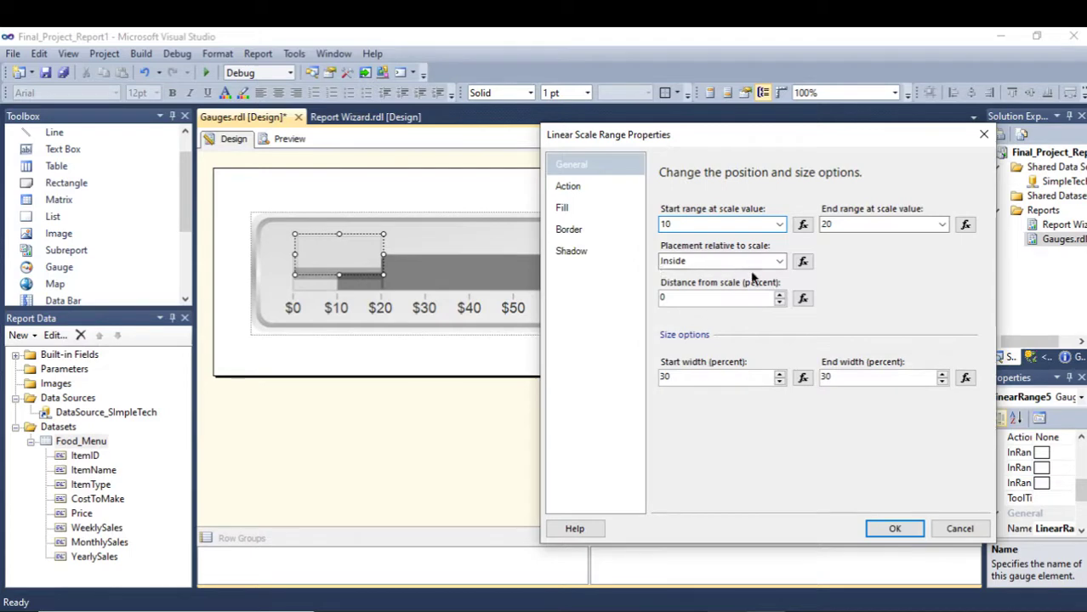
{"action": "left_click", "coordinate": [778, 261]}
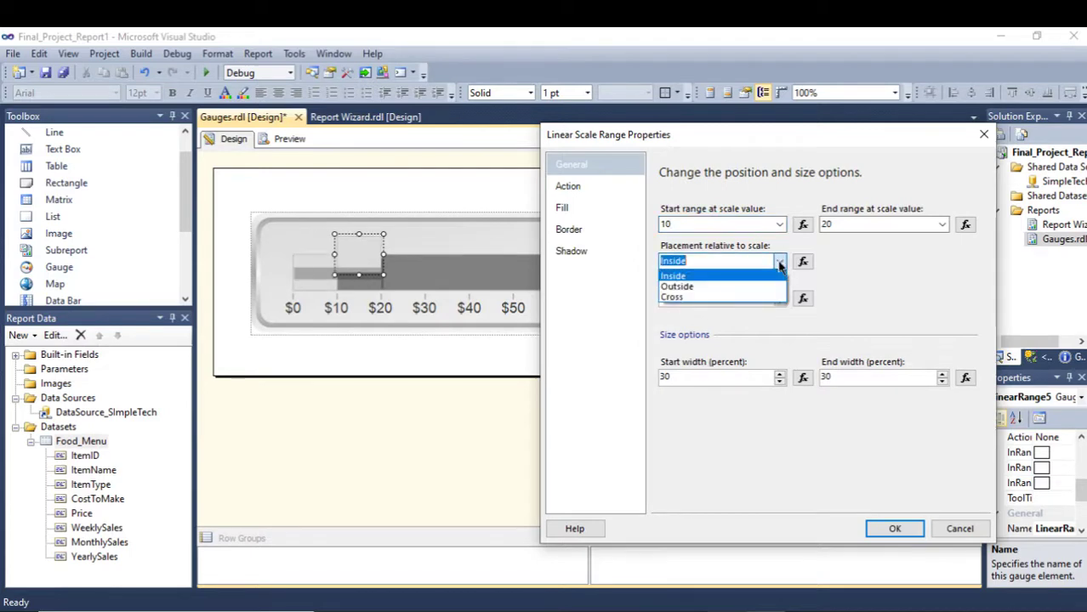
{"action": "left_click", "coordinate": [680, 296]}
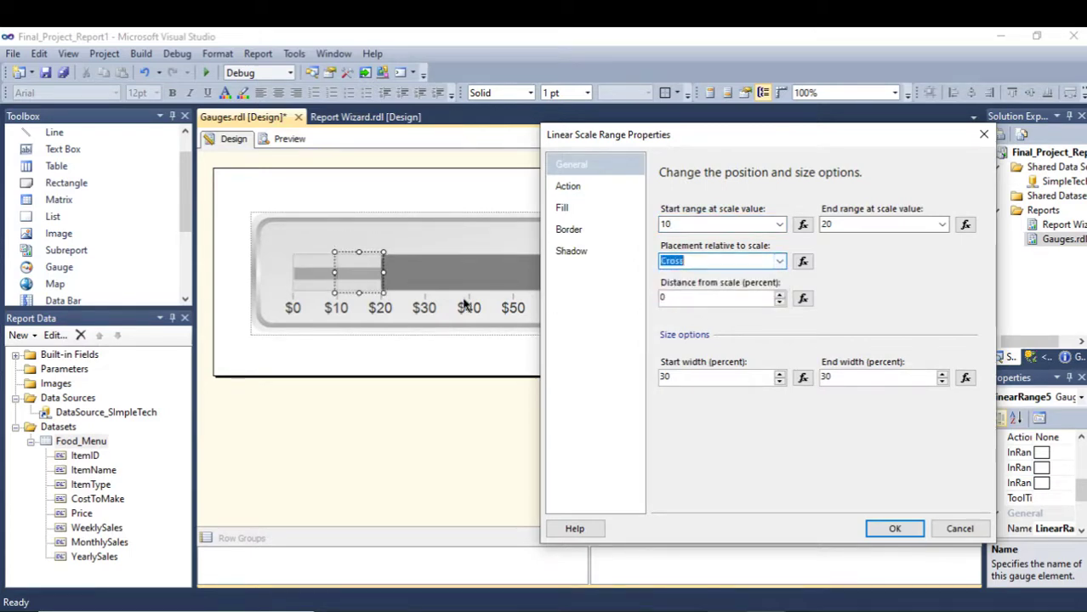
{"action": "left_click", "coordinate": [906, 530]}
{"action": "left_click", "coordinate": [377, 320]}
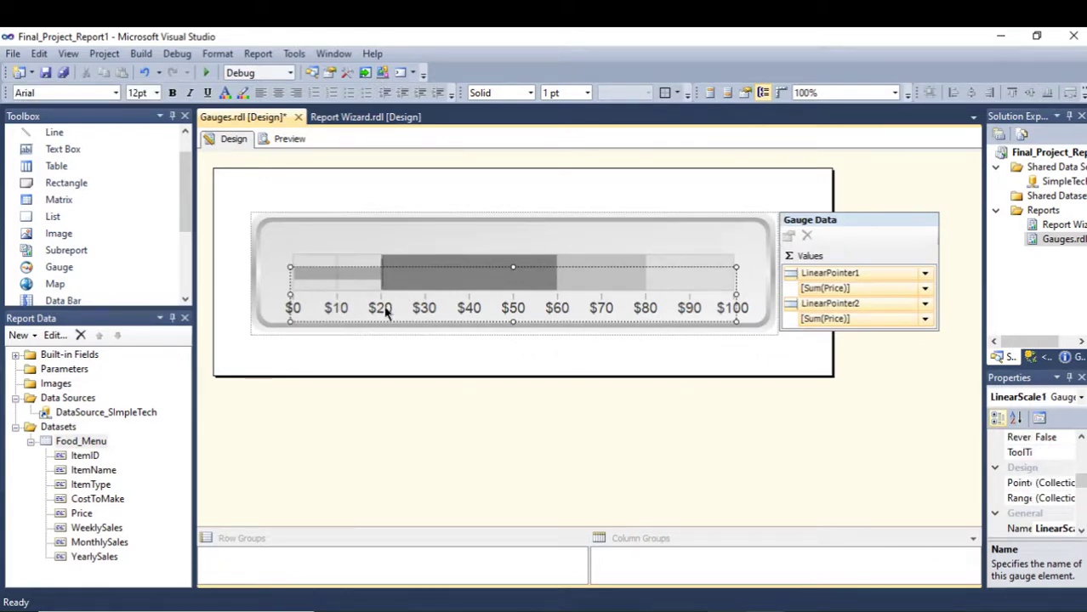
{"action": "left_click", "coordinate": [356, 266]}
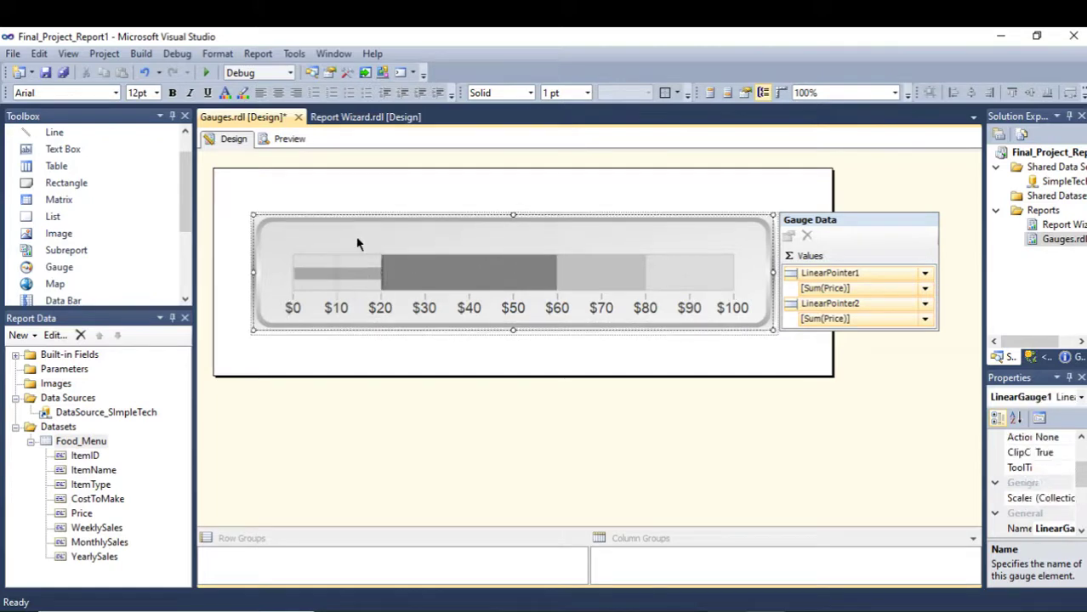
Step: Add a new label to the gauge and set its text to 'Total Menu Price'
{"action": "right_click", "coordinate": [416, 239]}
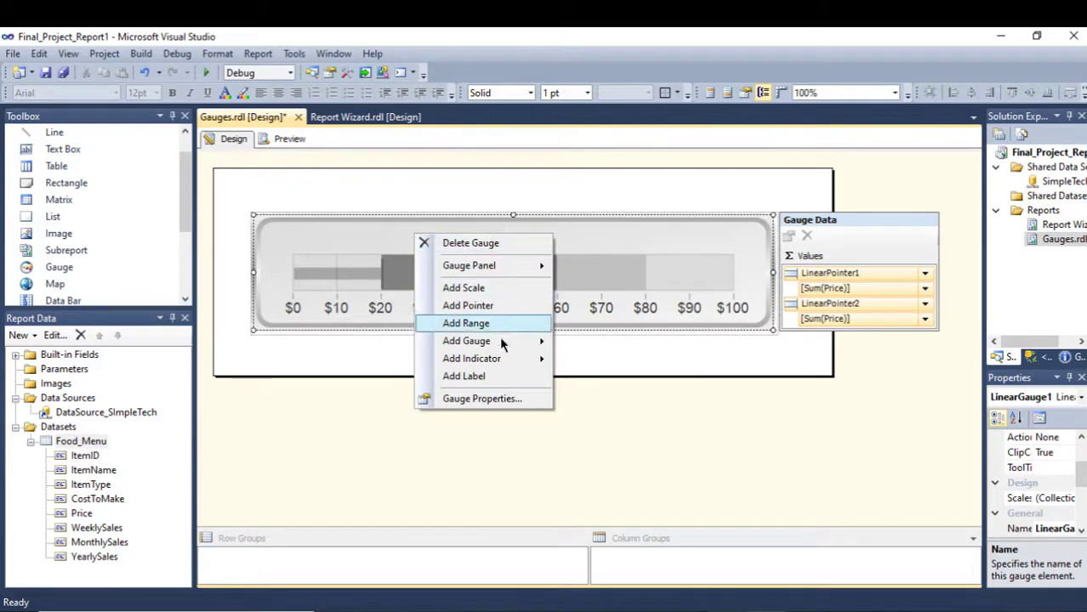
{"action": "left_click", "coordinate": [489, 376]}
{"action": "right_click", "coordinate": [405, 284]}
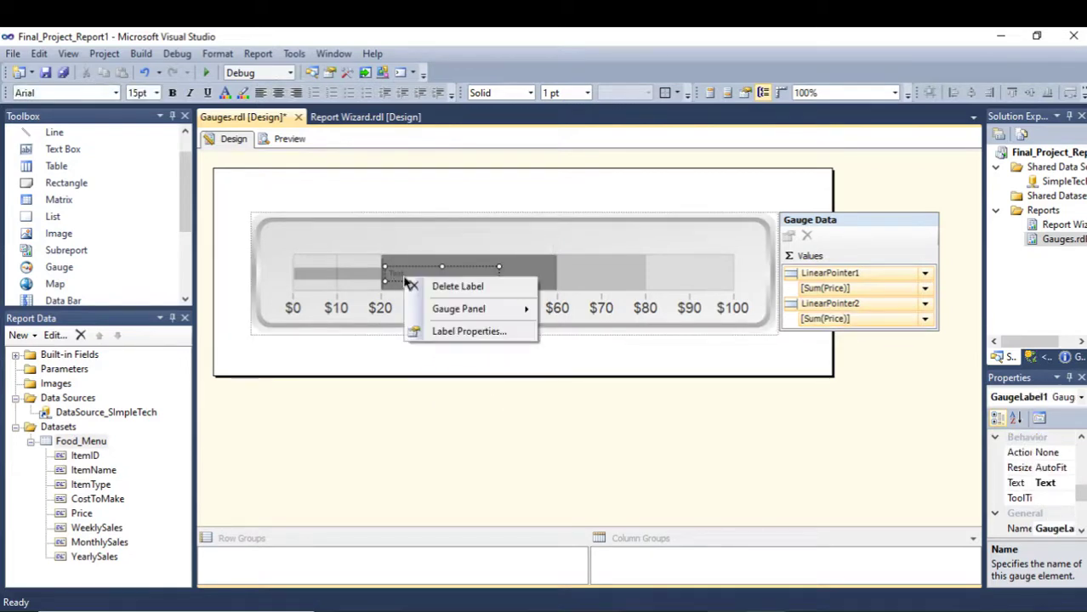
{"action": "left_click", "coordinate": [466, 335]}
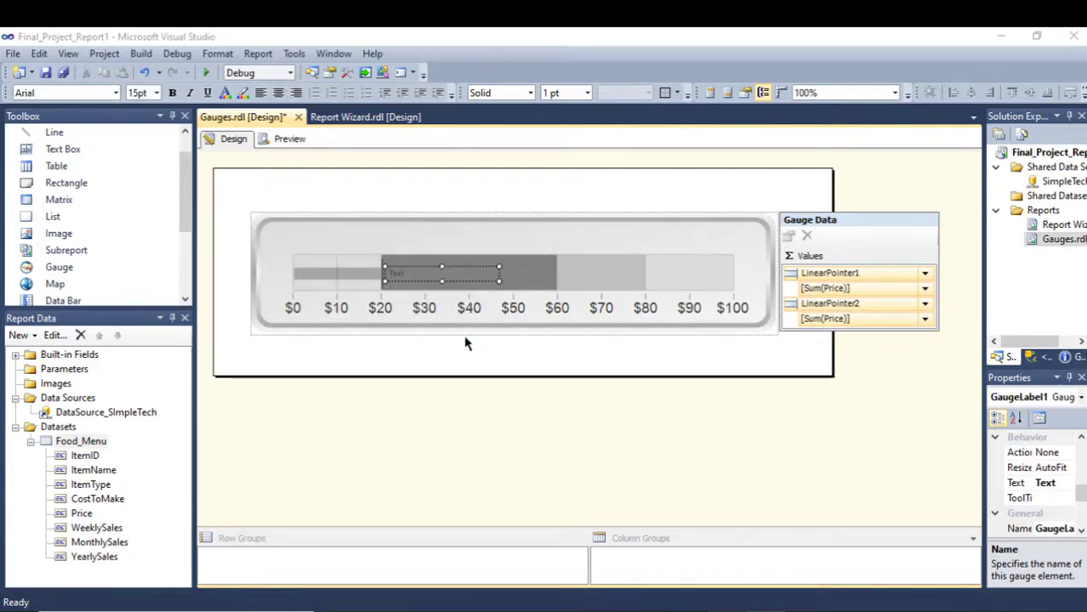
{"action": "left_click_drag", "start_coordinate": [465, 209], "coordinate": [434, 206]}
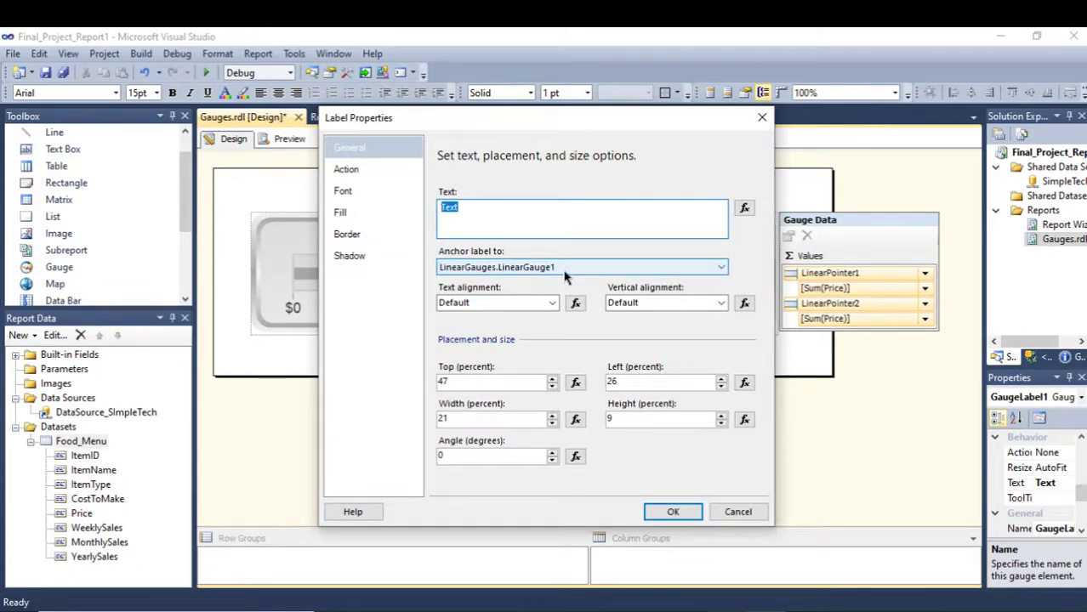
{"action": "type", "text": "To"}
{"action": "type", "text": "tal Price"}
{"action": "type", "text": "Menu Price"}
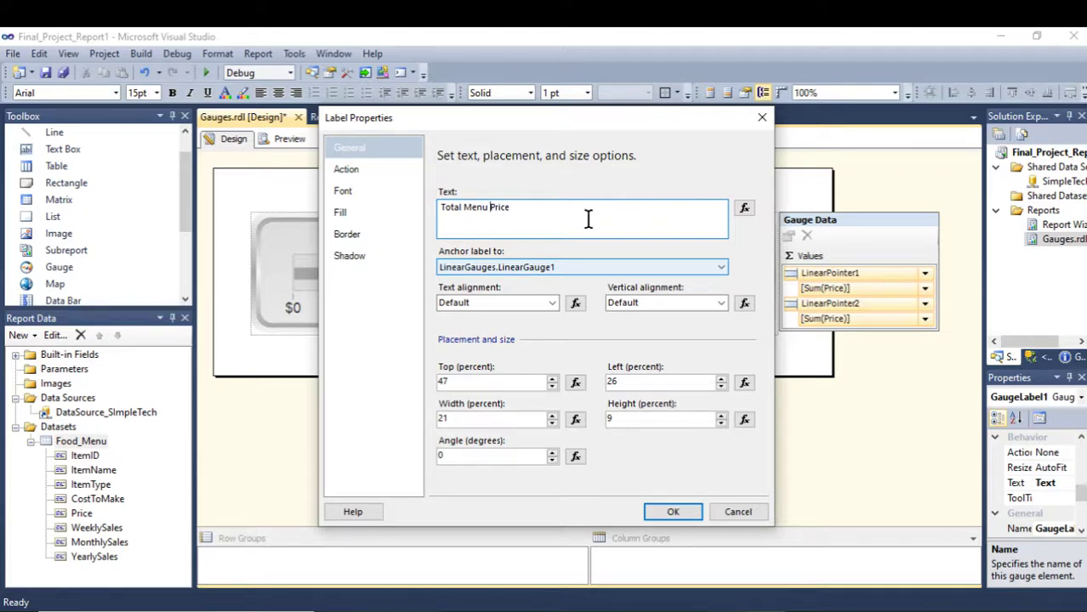
Step: Give the label a solid Dark Blue background fill and apply the label settings
{"action": "left_click", "coordinate": [357, 171]}
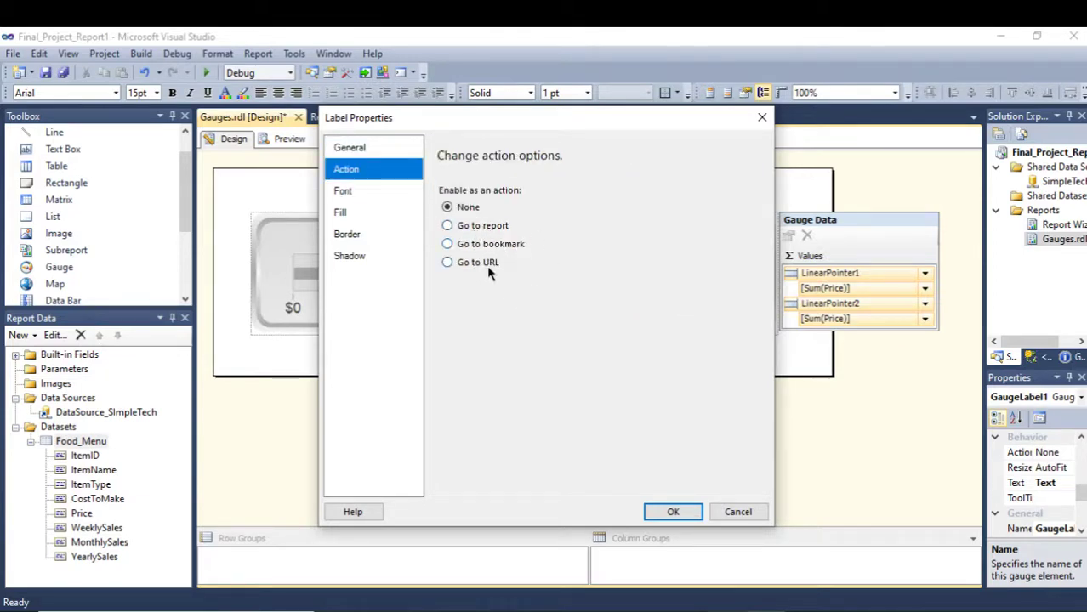
{"action": "left_click", "coordinate": [359, 190]}
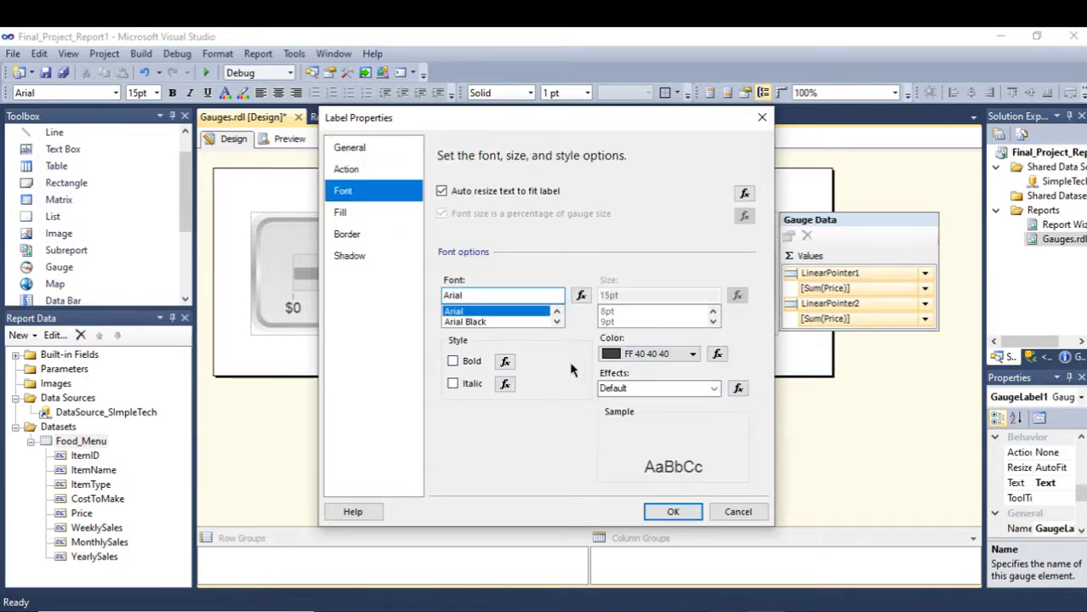
{"action": "left_click", "coordinate": [346, 210]}
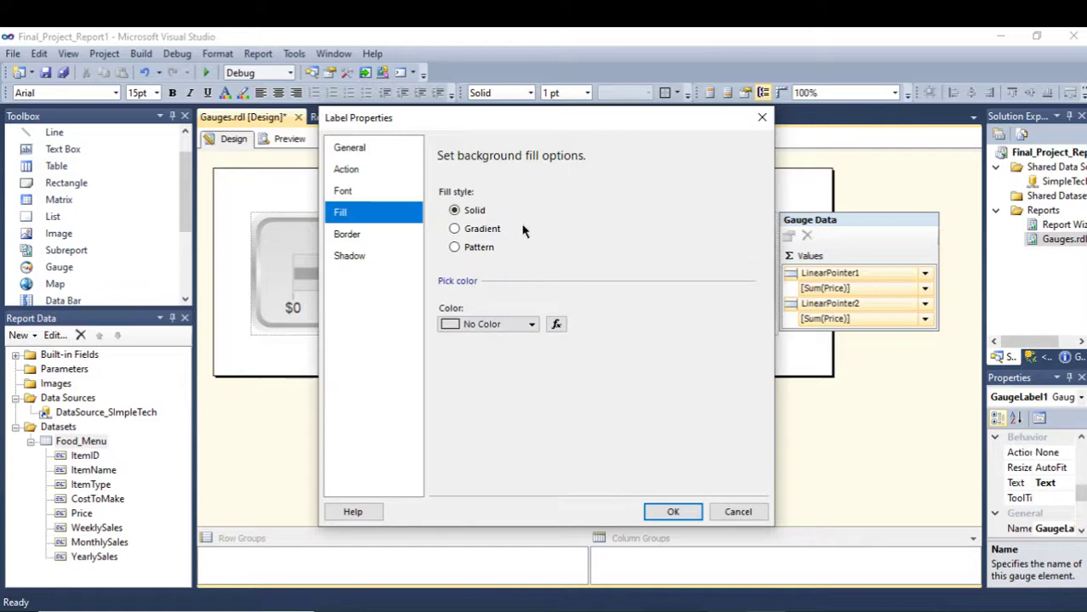
{"action": "left_click", "coordinate": [477, 232]}
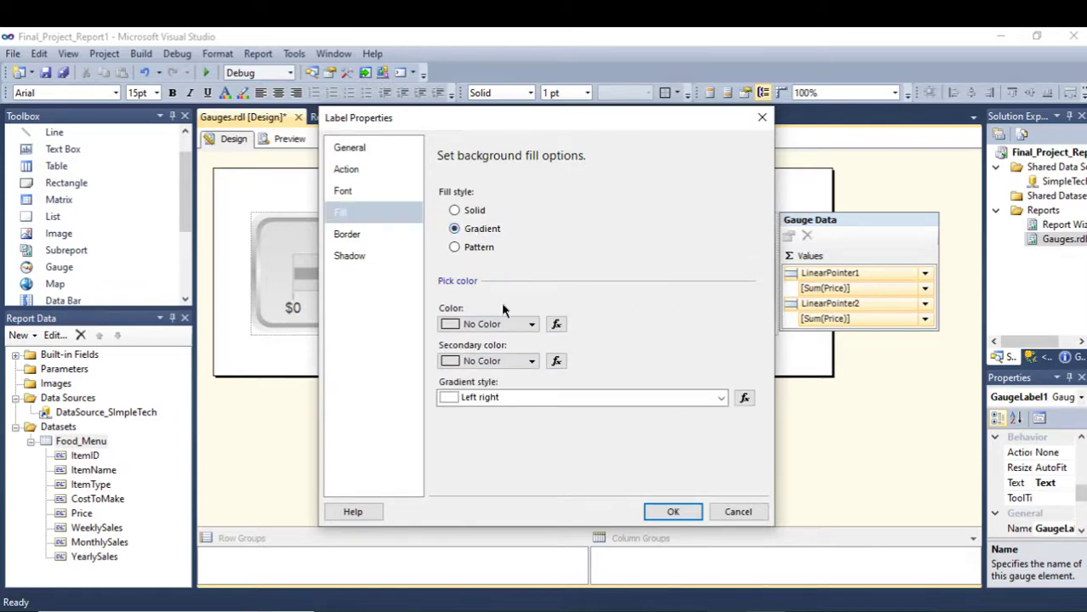
{"action": "left_click", "coordinate": [460, 210]}
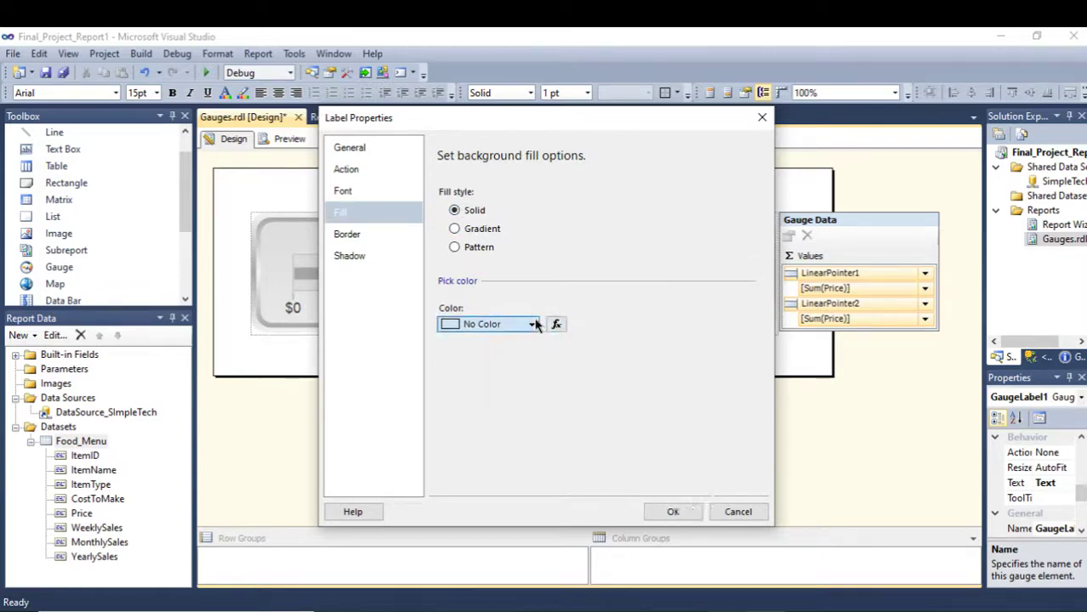
{"action": "left_click", "coordinate": [532, 324]}
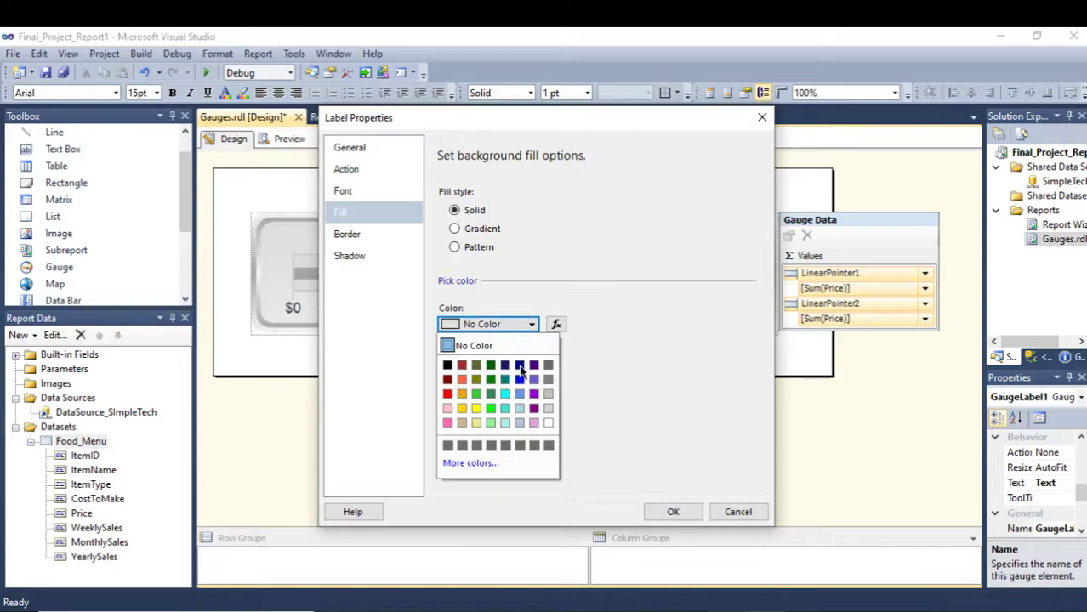
{"action": "left_click", "coordinate": [520, 366]}
{"action": "left_click", "coordinate": [346, 234]}
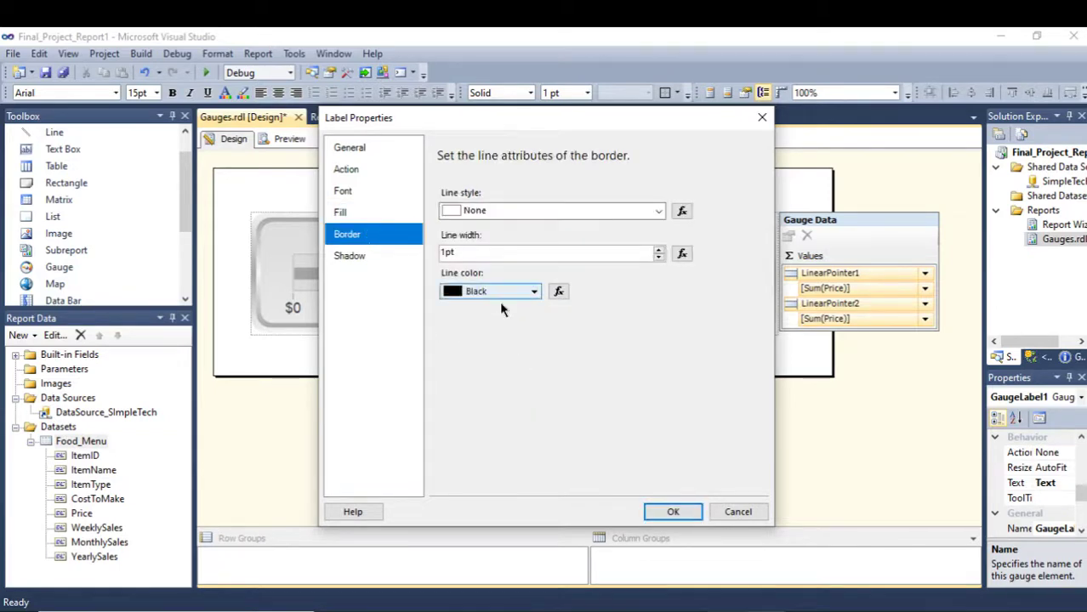
{"action": "left_click", "coordinate": [379, 253]}
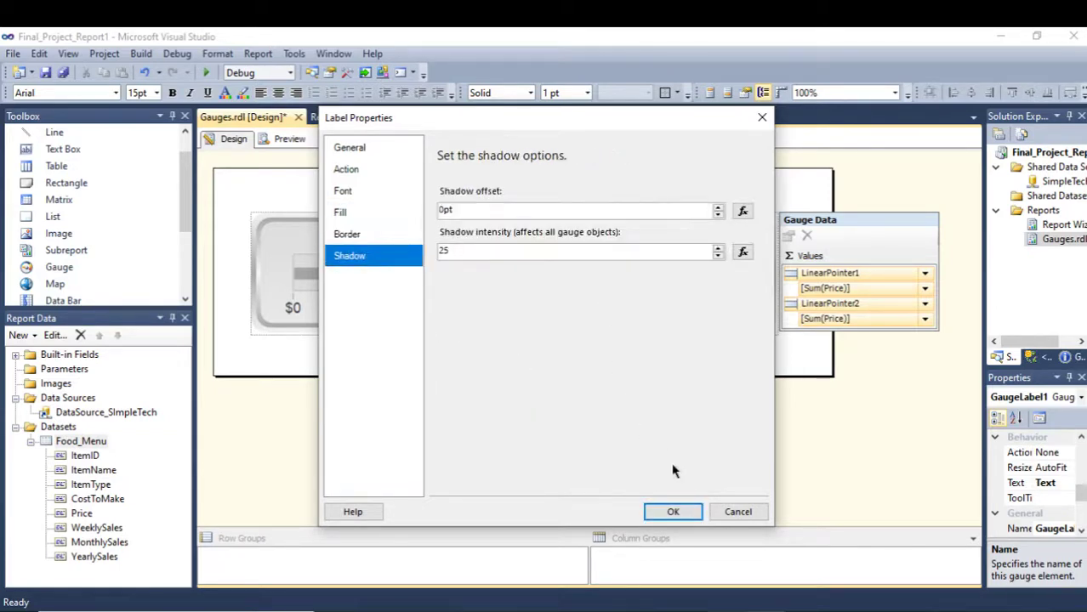
{"action": "left_click", "coordinate": [673, 511]}
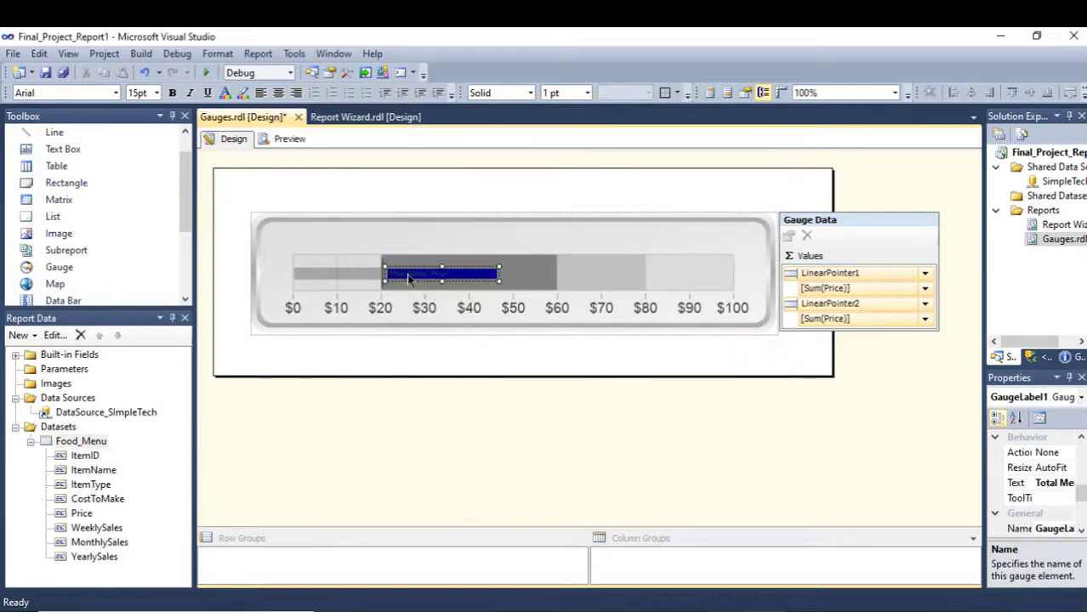
Step: Move the Total Menu Price label to the gauge's top-left, above the scale's left end
{"action": "left_click", "coordinate": [407, 273]}
{"action": "left_click", "coordinate": [406, 273]}
{"action": "left_click", "coordinate": [406, 273]}
{"action": "left_click", "coordinate": [402, 277]}
{"action": "left_click_drag", "start_coordinate": [387, 269], "coordinate": [297, 233]}
Step: Change the Total Menu Price label's fill colour to No Color
{"action": "right_click", "coordinate": [341, 242]}
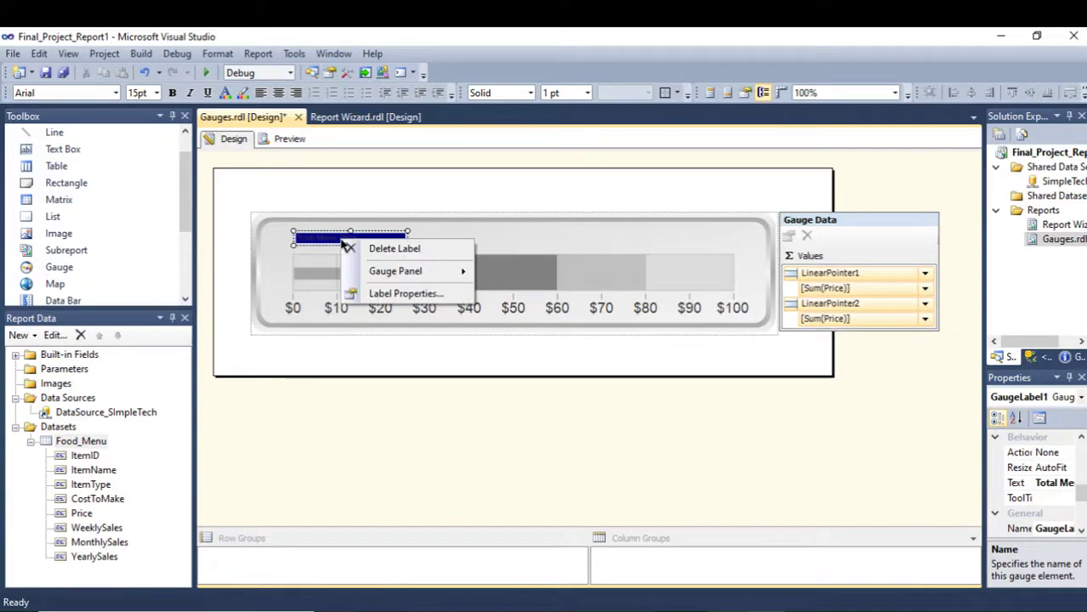
{"action": "left_click", "coordinate": [396, 296]}
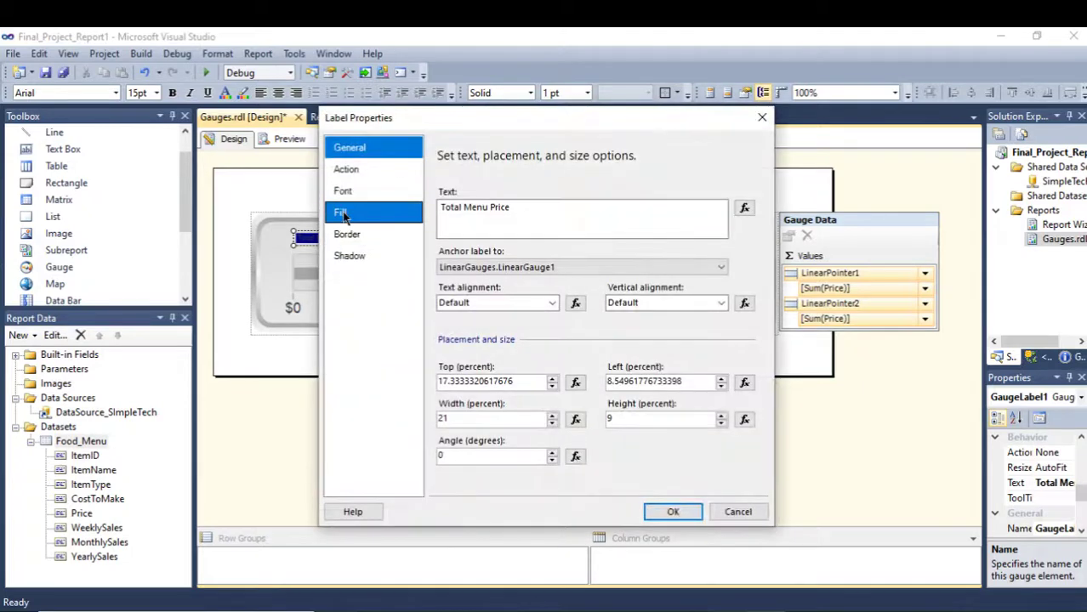
{"action": "left_click", "coordinate": [343, 217]}
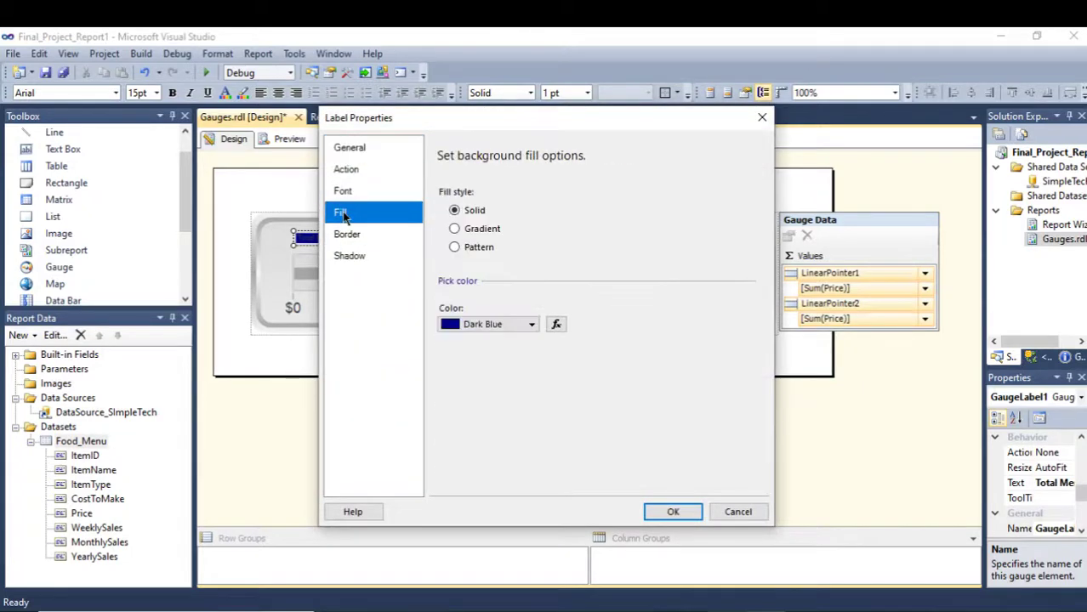
{"action": "left_click", "coordinate": [532, 324]}
{"action": "left_click", "coordinate": [448, 345]}
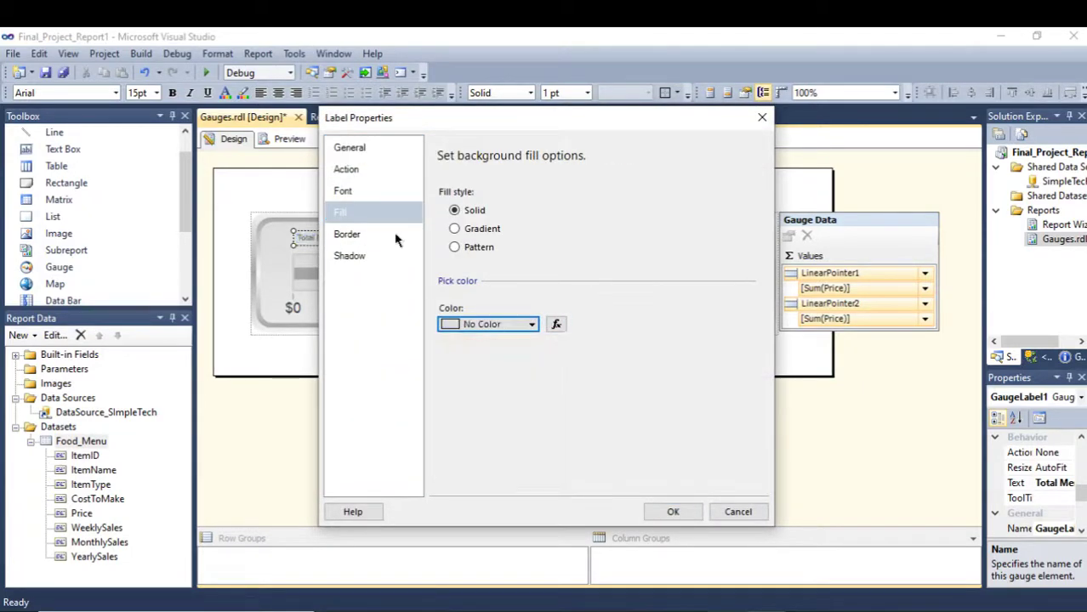
{"action": "left_click", "coordinate": [672, 511]}
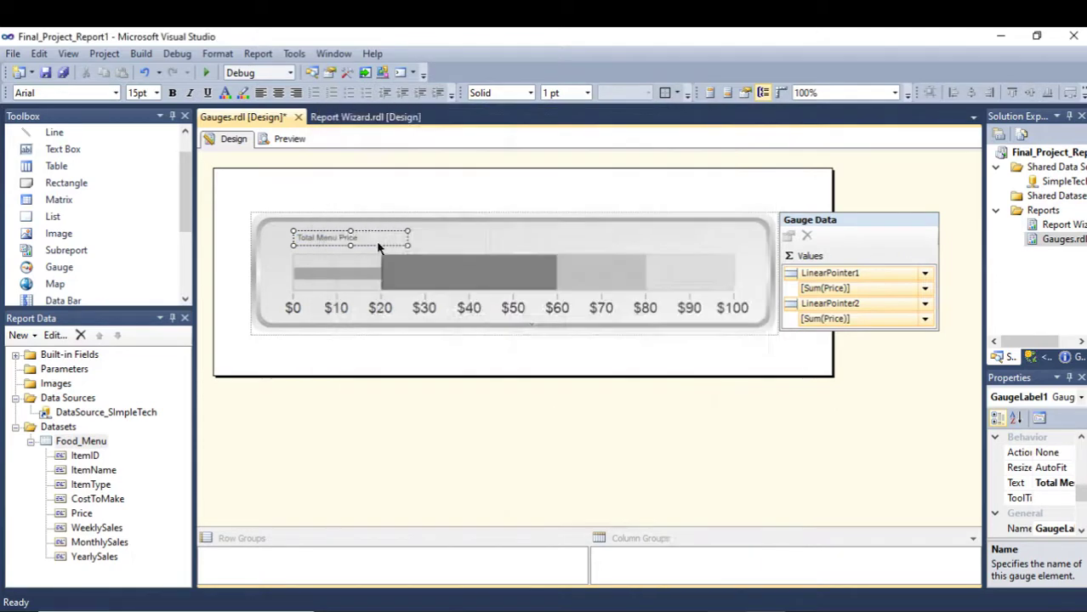
Step: Preview the gauge report with its red pointer near $65, then switch to the Food_Menu results in SSMS
{"action": "left_click", "coordinate": [458, 214]}
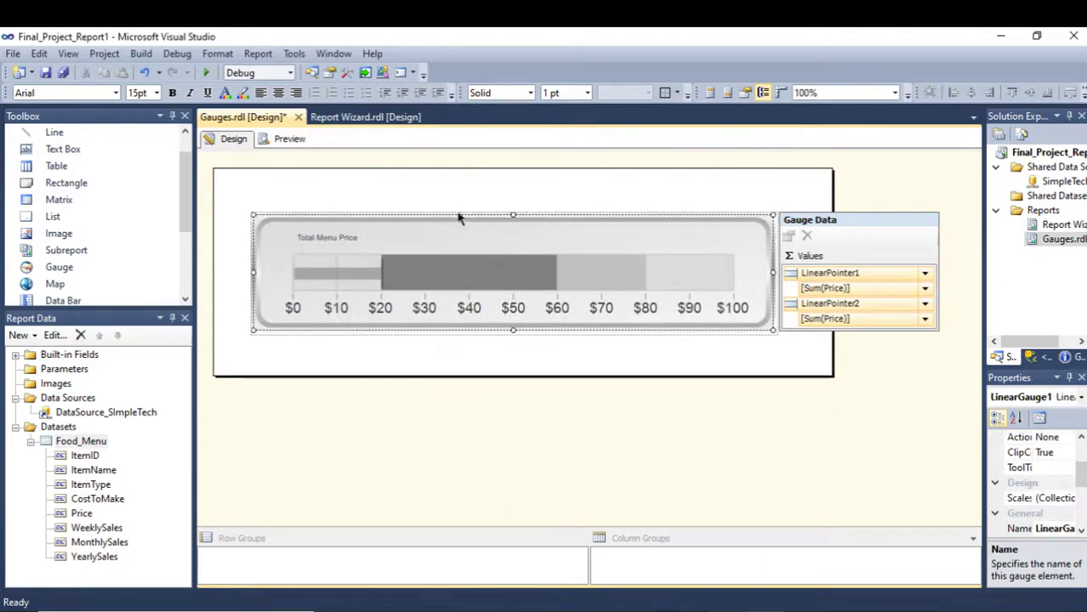
{"action": "left_click", "coordinate": [288, 138]}
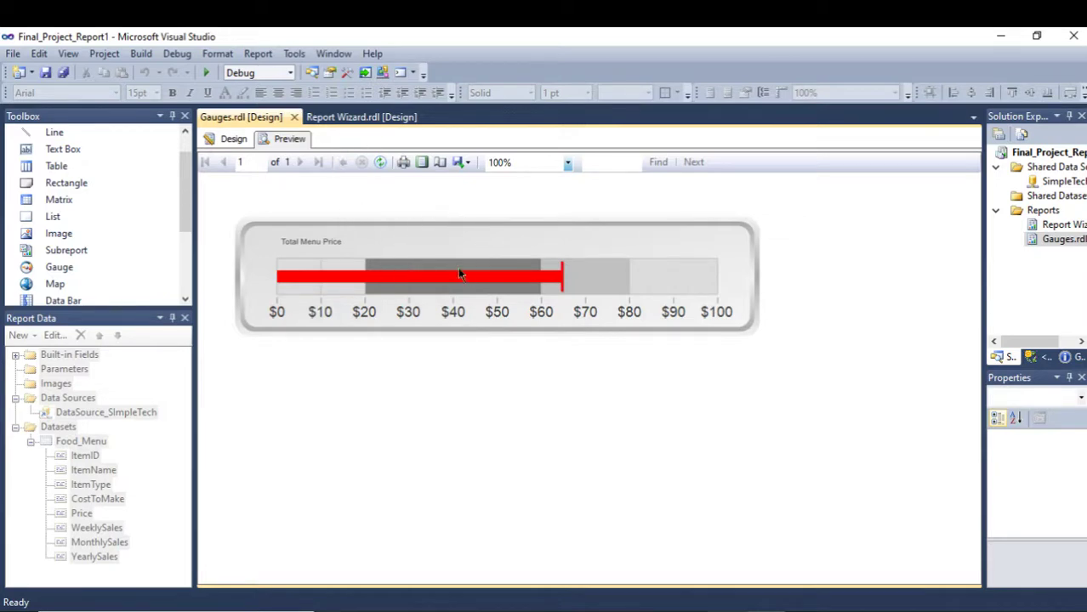
{"action": "key", "text": "alt+Tab"}
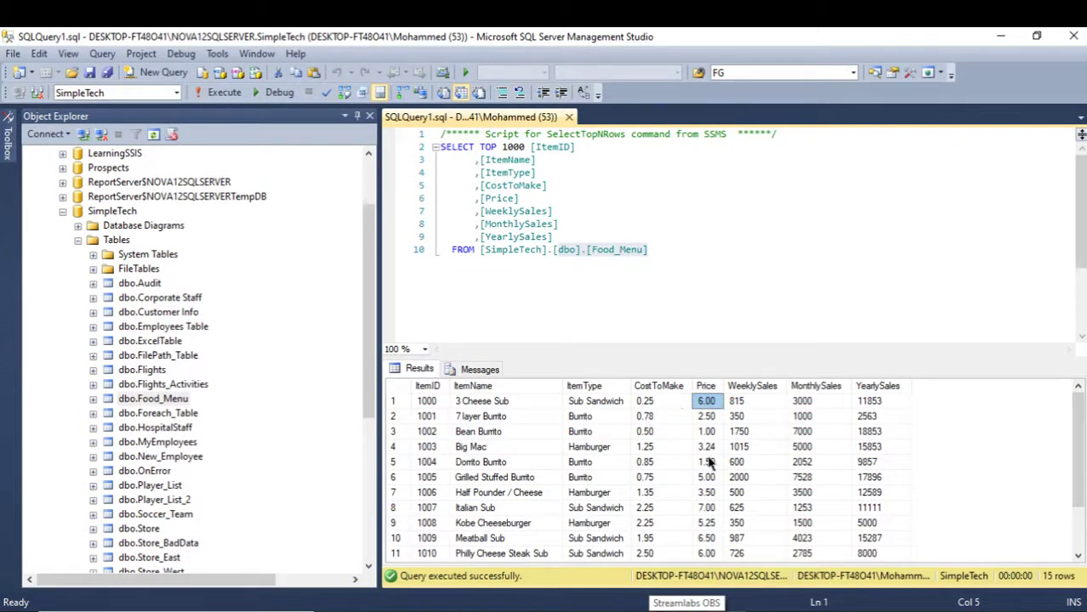
{"action": "left_click", "coordinate": [473, 387]}
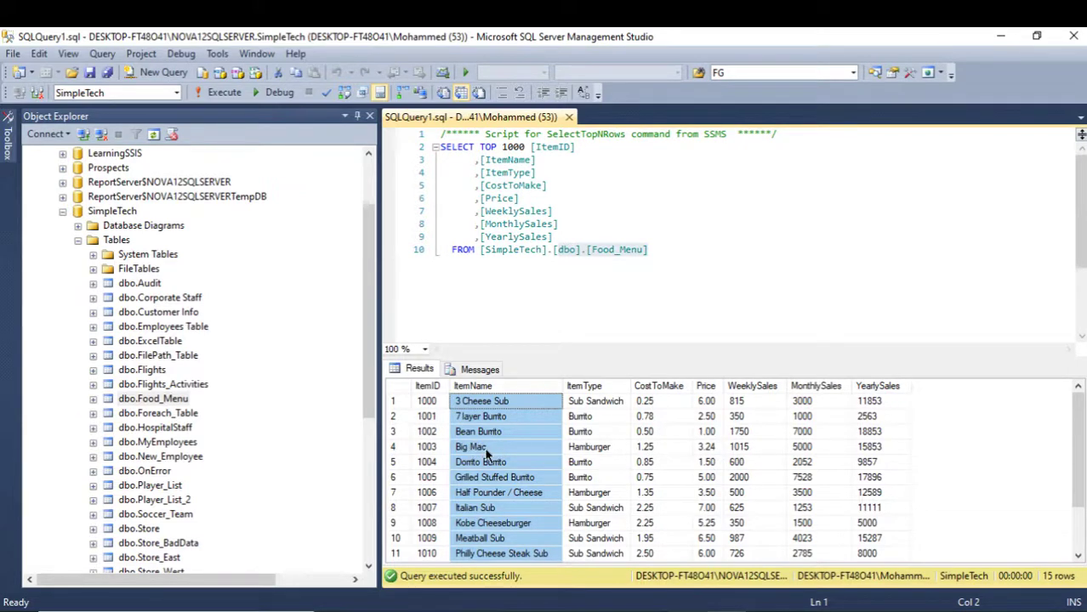
Step: Minimize SQL Server Management Studio to return to the Gauges.rdl report preview
{"action": "left_click", "coordinate": [1000, 37]}
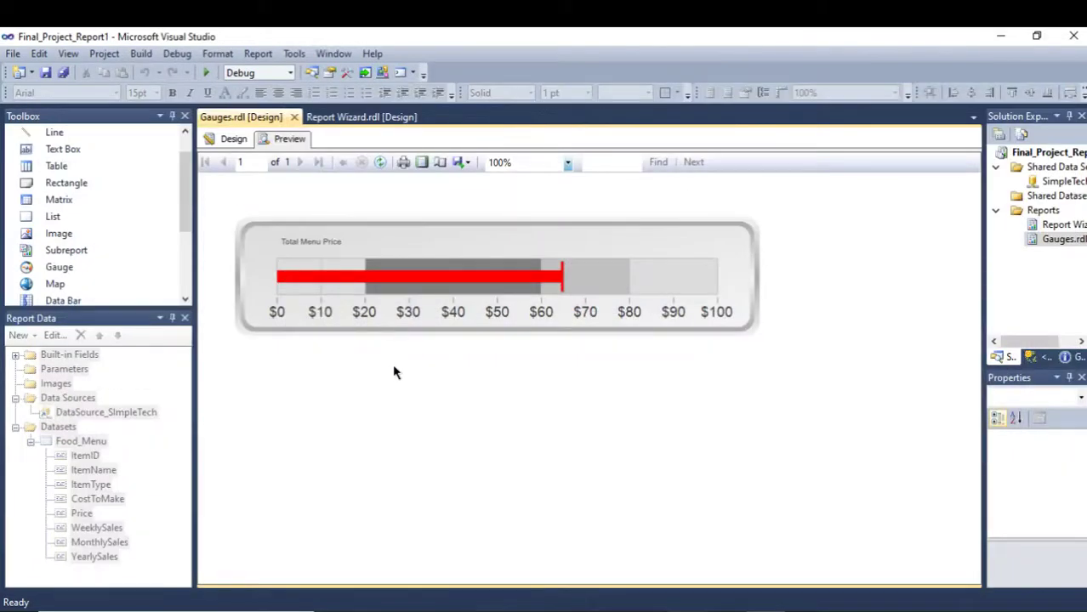